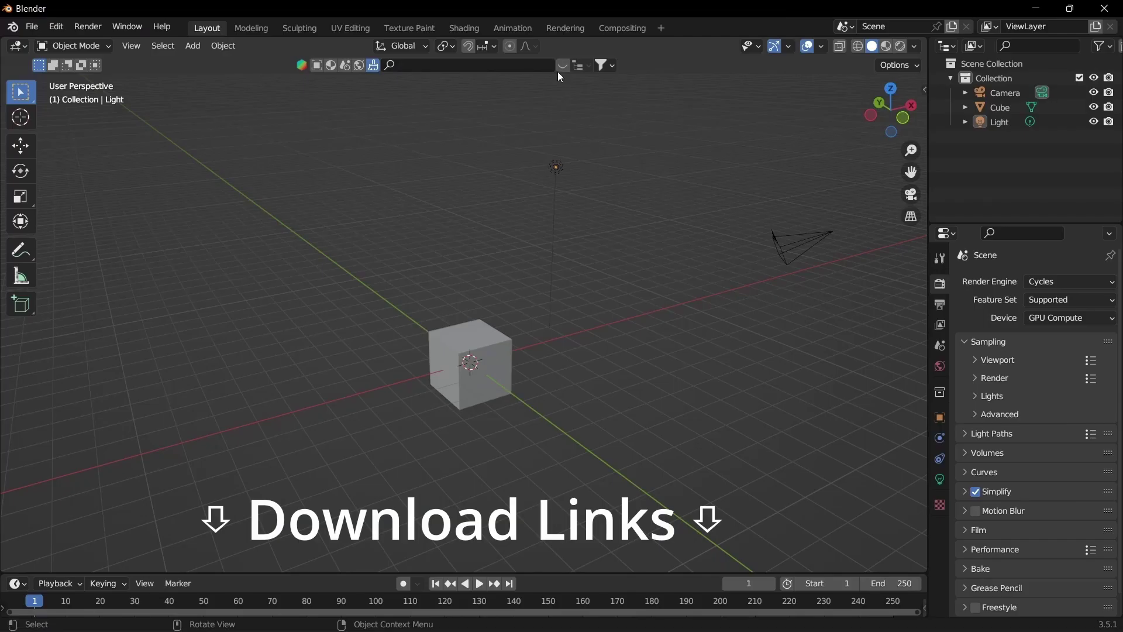
- Rename the cube object to Cube_Low in the Outliner
left_click(561, 66)
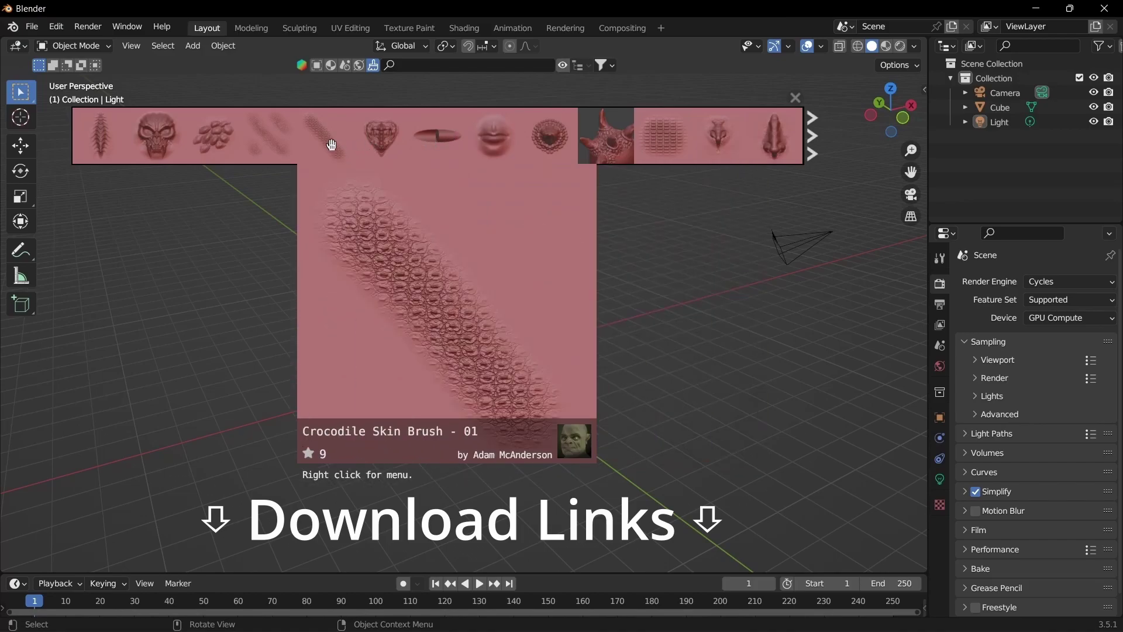
scroll(384, 138, "down", 5)
scroll(152, 127, "down", 5)
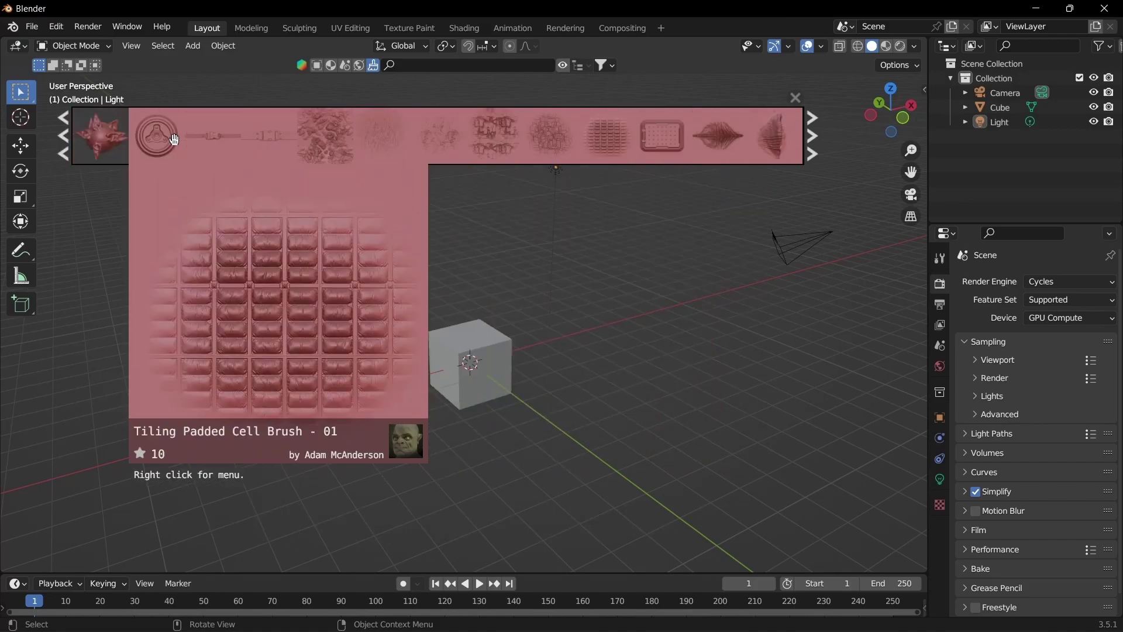
scroll(514, 138, "up", 3)
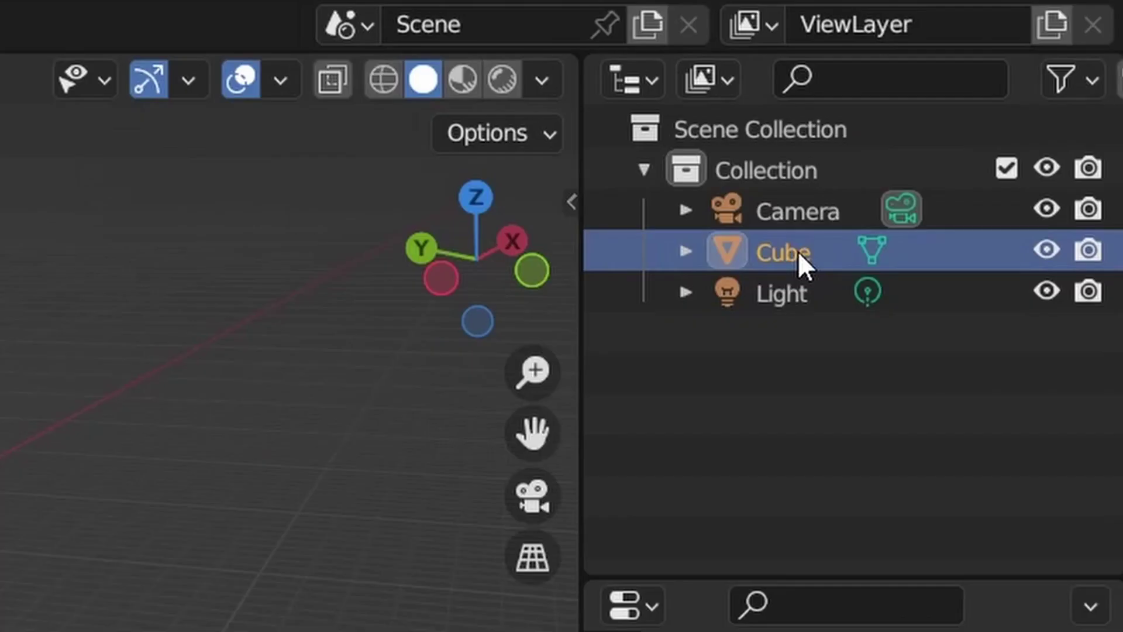
double_click(1009, 109)
type("_Low")
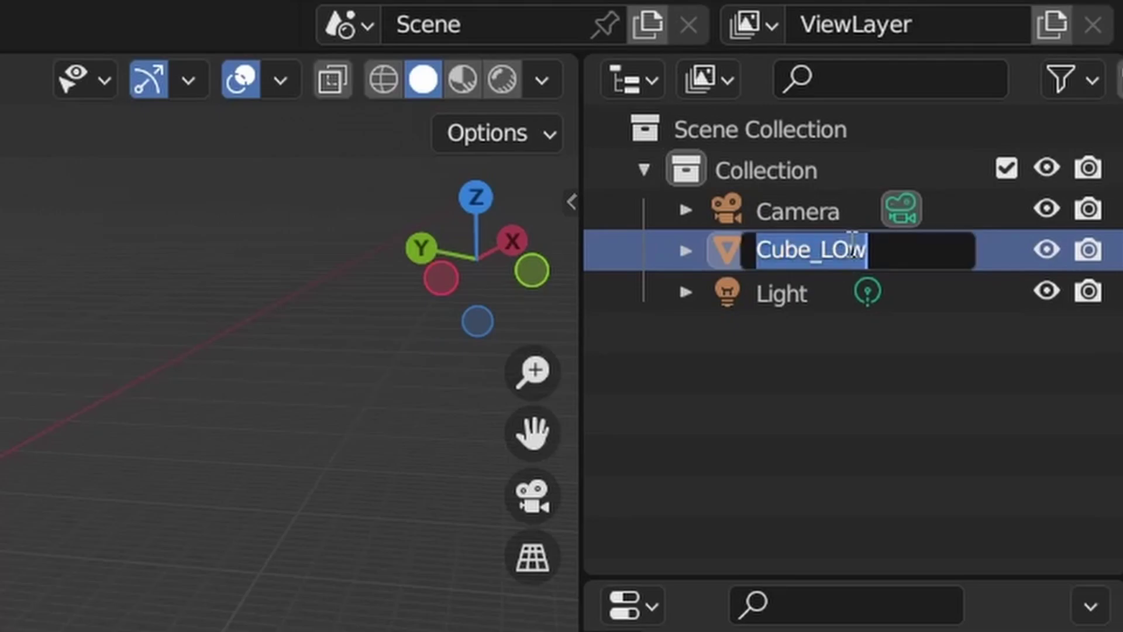
key("Return")
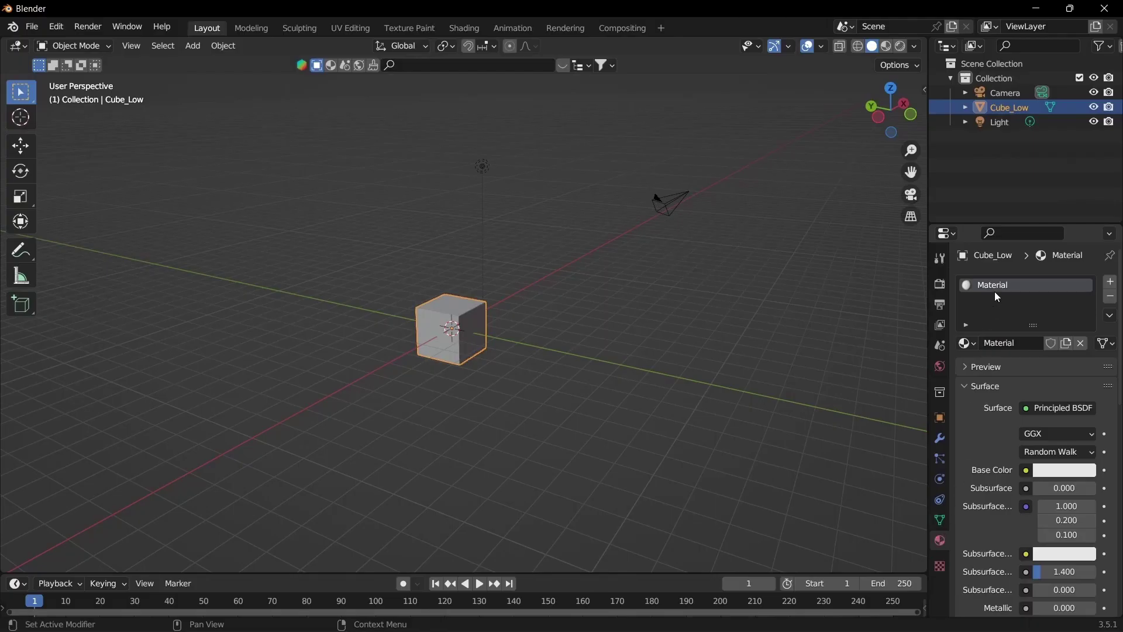
- Rename the cube's material to Cube_Mat
double_click(995, 292)
type("Cube_Mat")
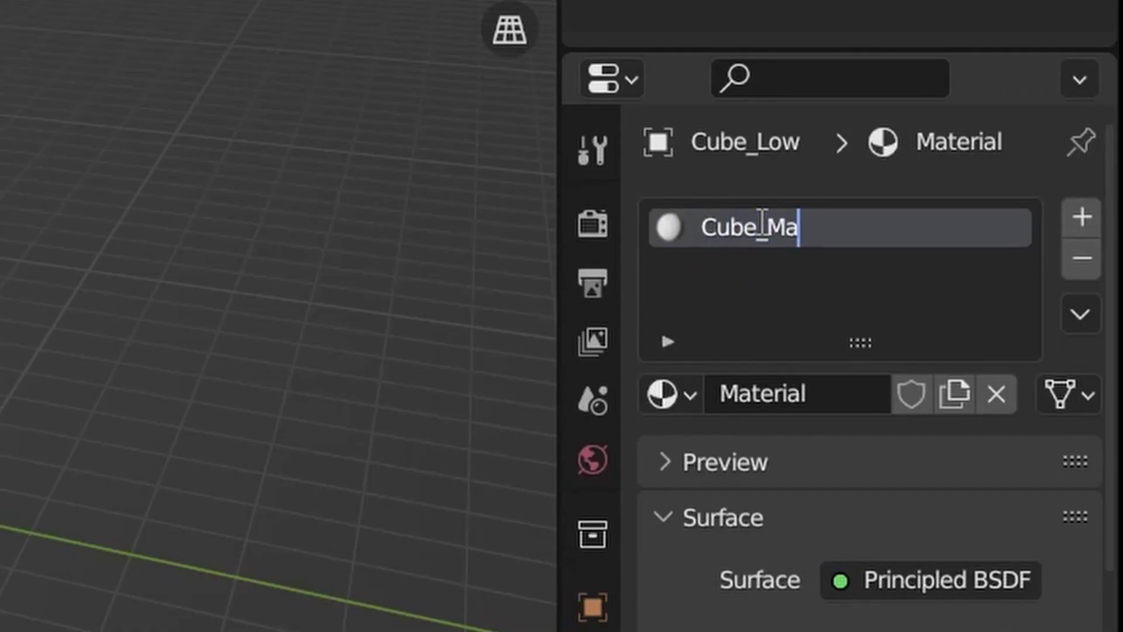
key("Return")
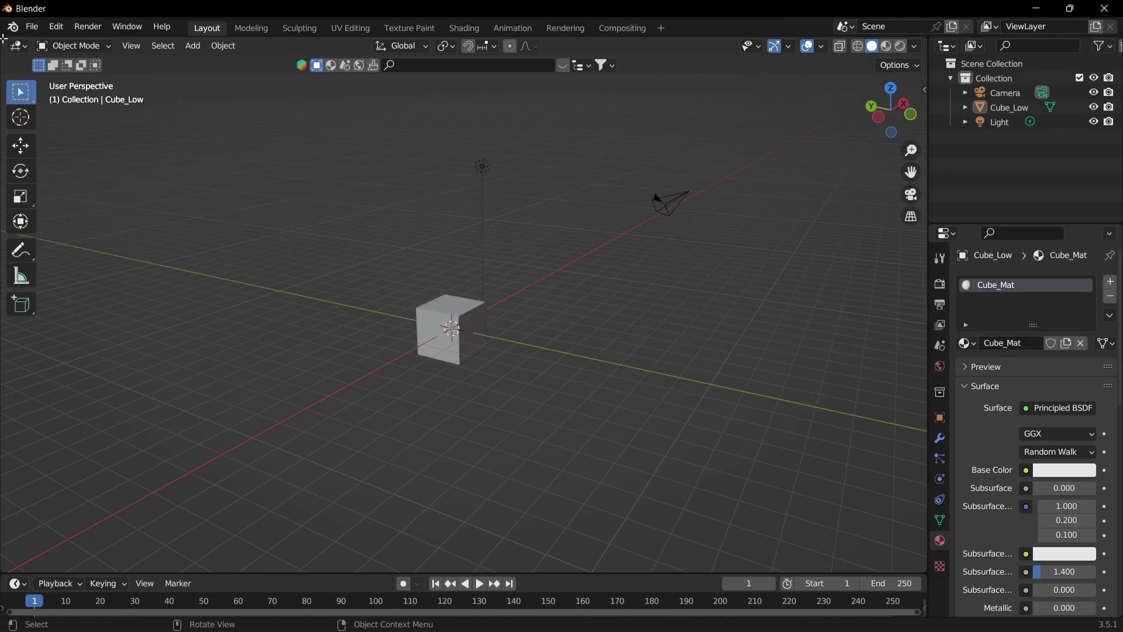
- Split the 3D view and make the left area a Shader Editor
left_click_drag(4, 39, 331, 70)
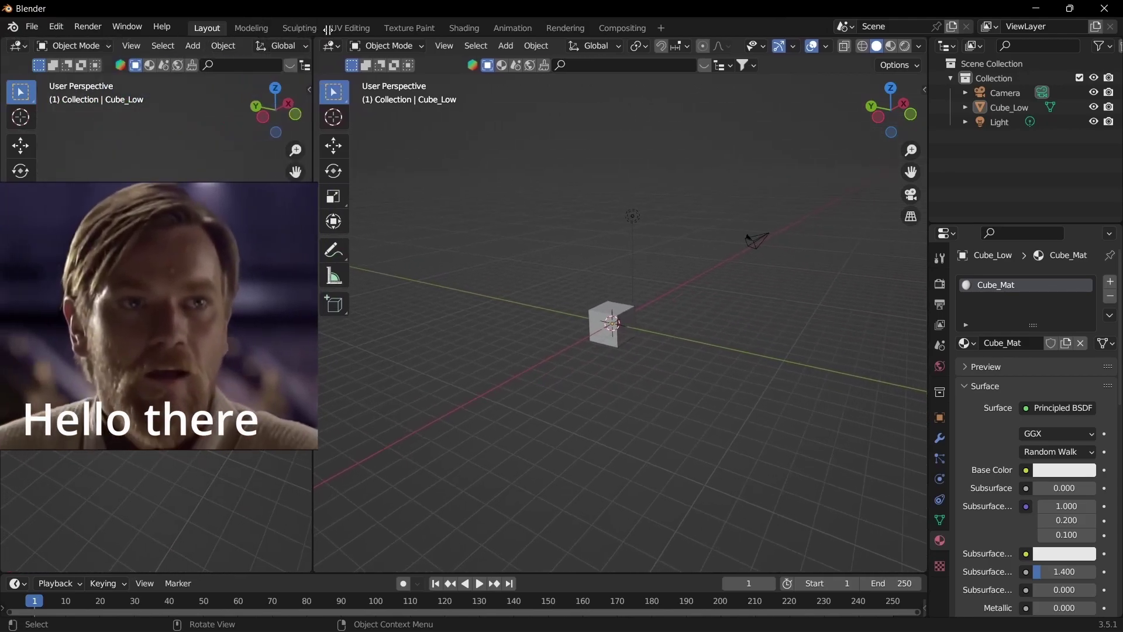
left_click(19, 47)
left_click(56, 181)
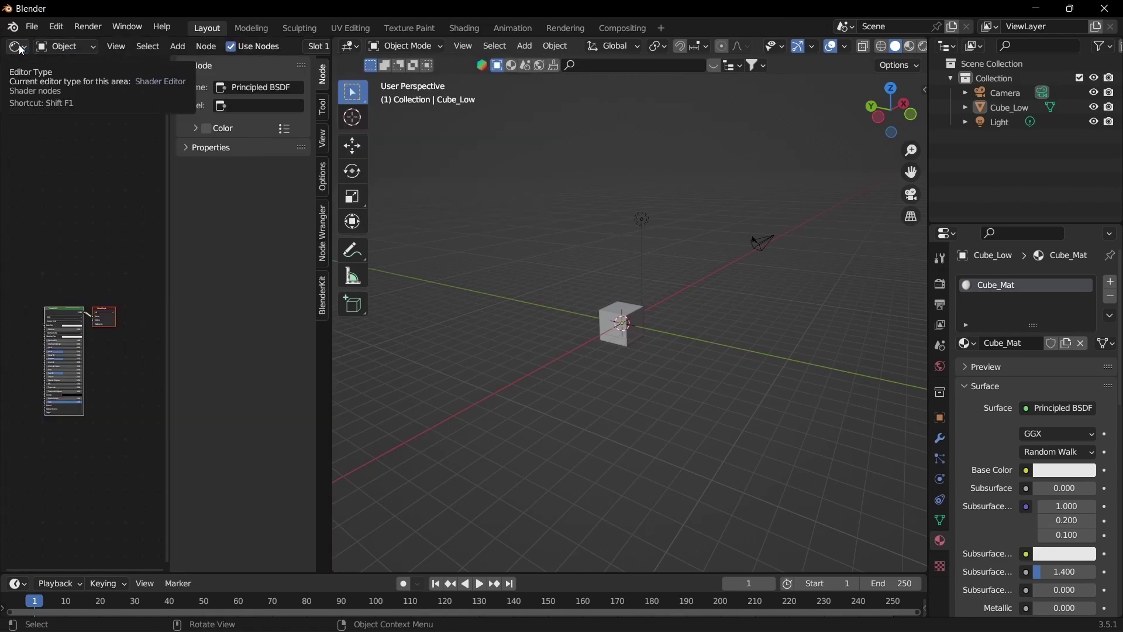
key("n")
scroll(142, 243, "up", 5)
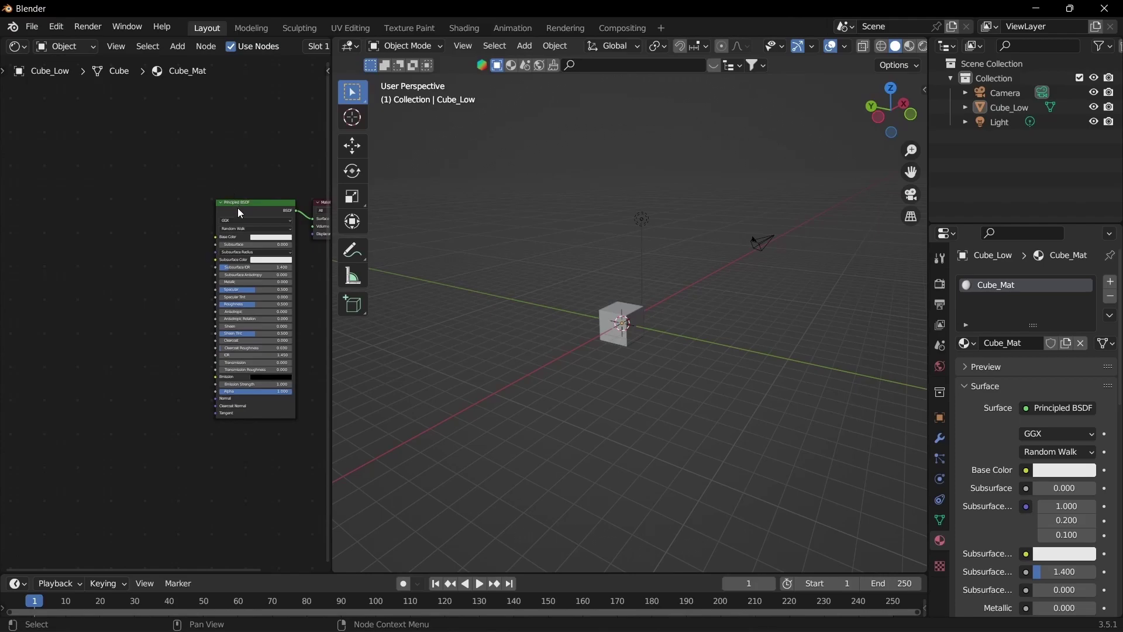
- Add Texture Coordinate, Mapping and Image Texture nodes, unlinked from Base Color, and move them aside
left_click(238, 209)
key("ctrl+t")
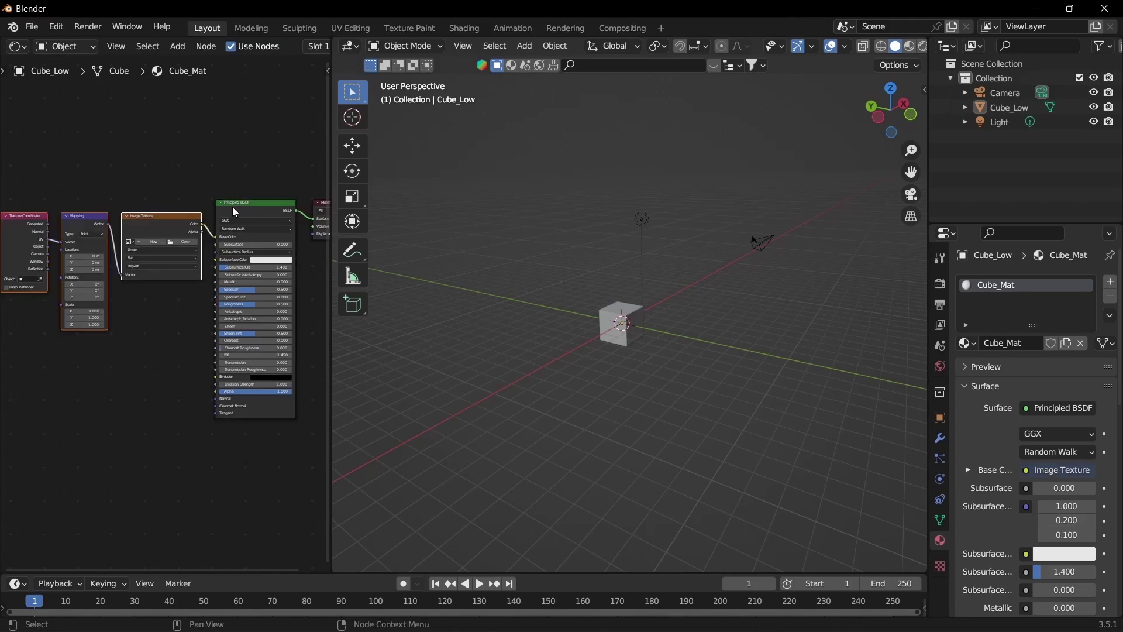
left_click_drag(217, 236, 168, 184)
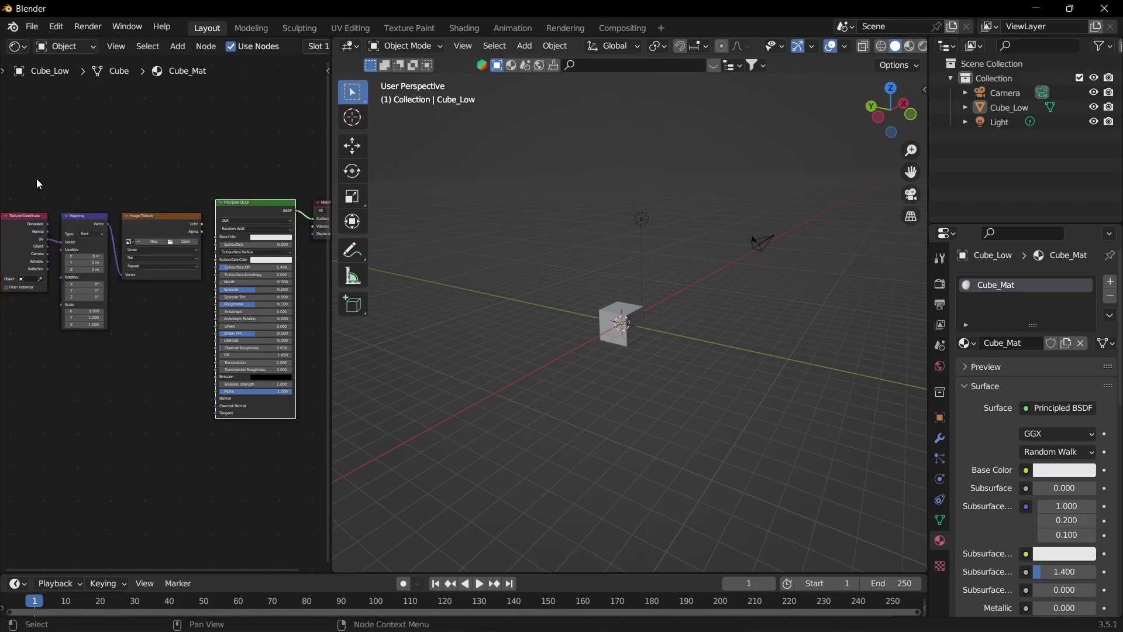
left_click_drag(36, 183, 89, 331)
scroll(167, 261, "up", 3)
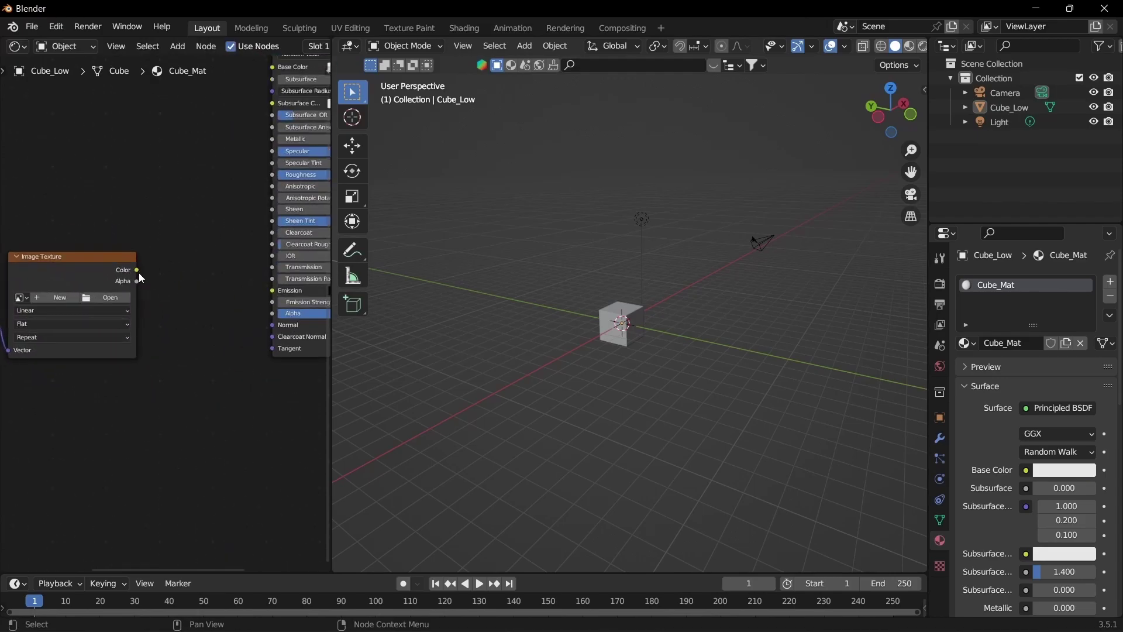
- Add a Normal Map node whose Color input takes the Image Texture's Color output
left_click_drag(138, 271, 181, 313)
type("normal")
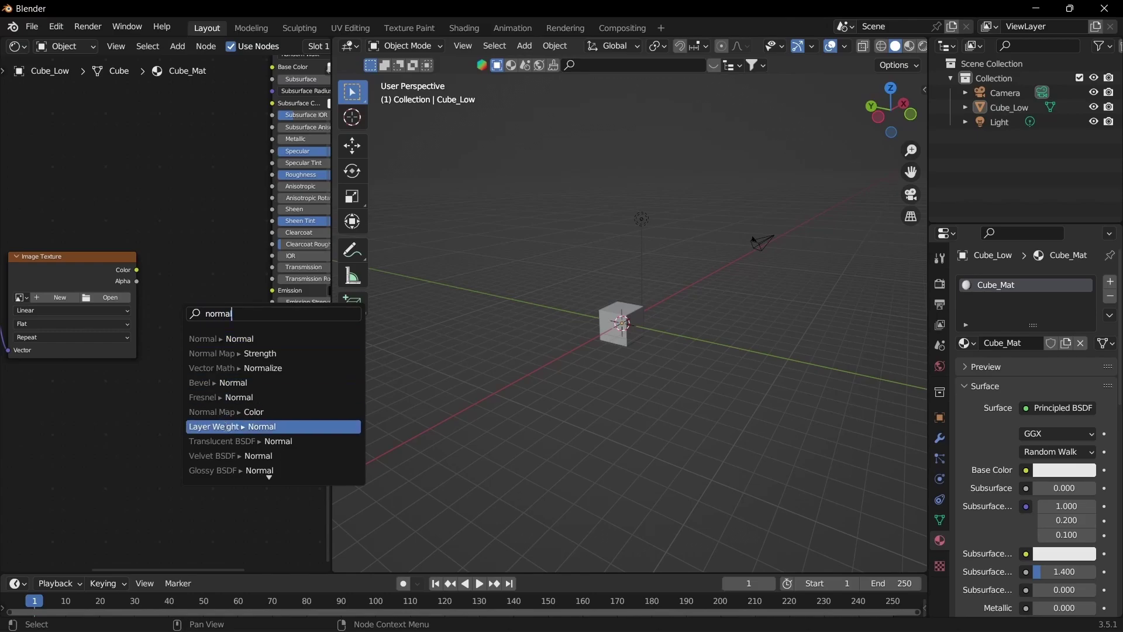
left_click(262, 412)
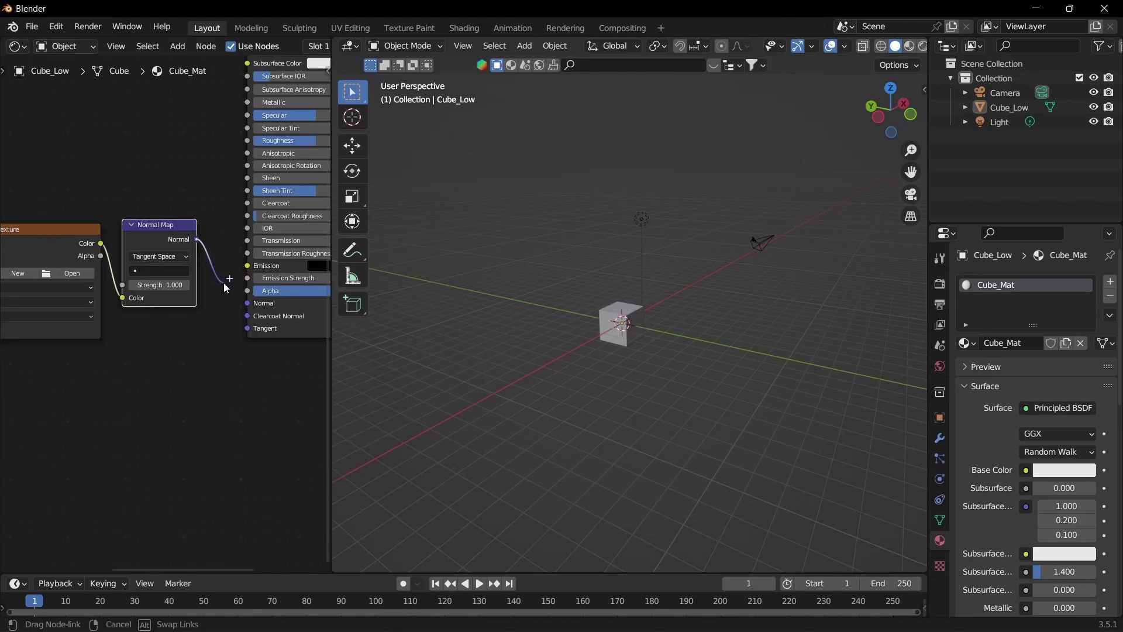
left_click(223, 283)
middle_click_drag(113, 212, 205, 173)
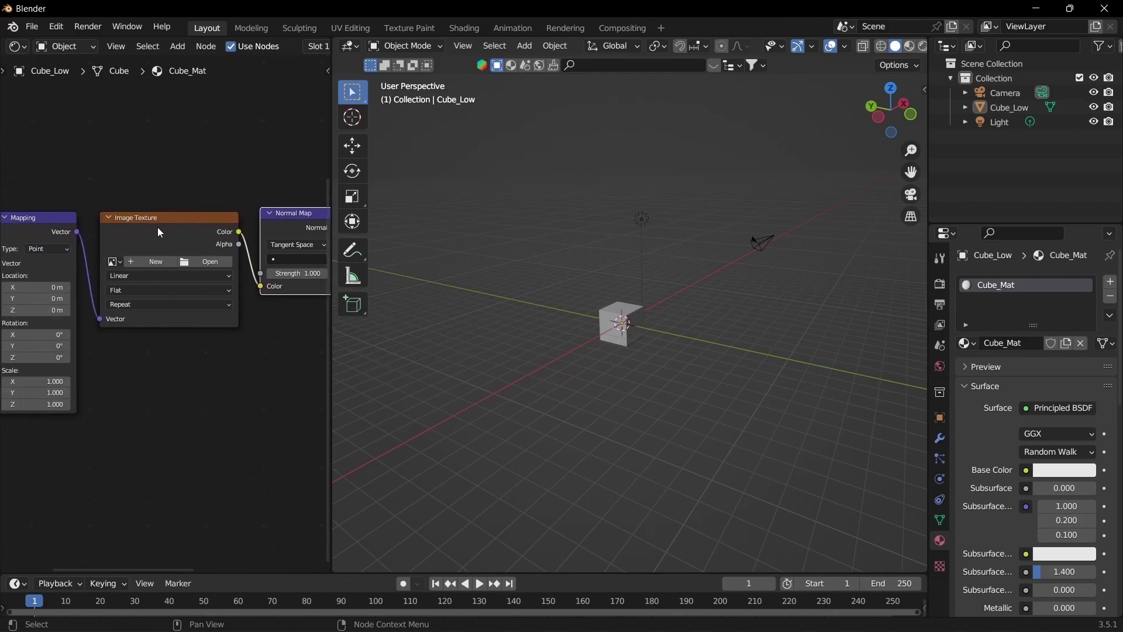
- Create a new 1024 px image named Cube_Normal with alpha turned off
left_click(146, 260)
left_click(175, 285)
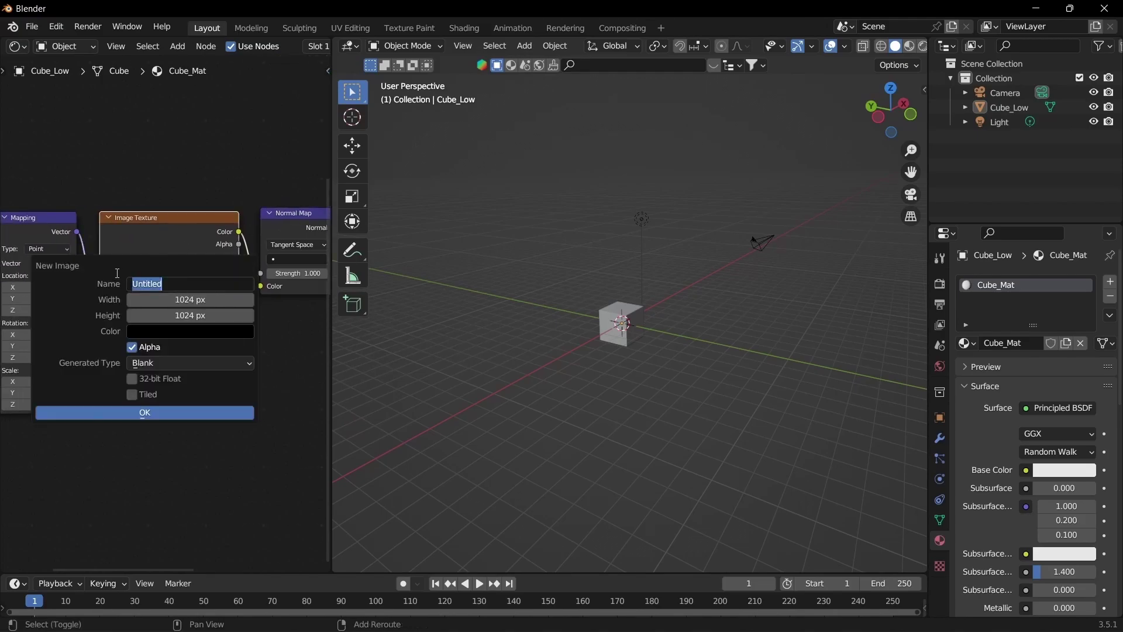
type("Cube_Normal")
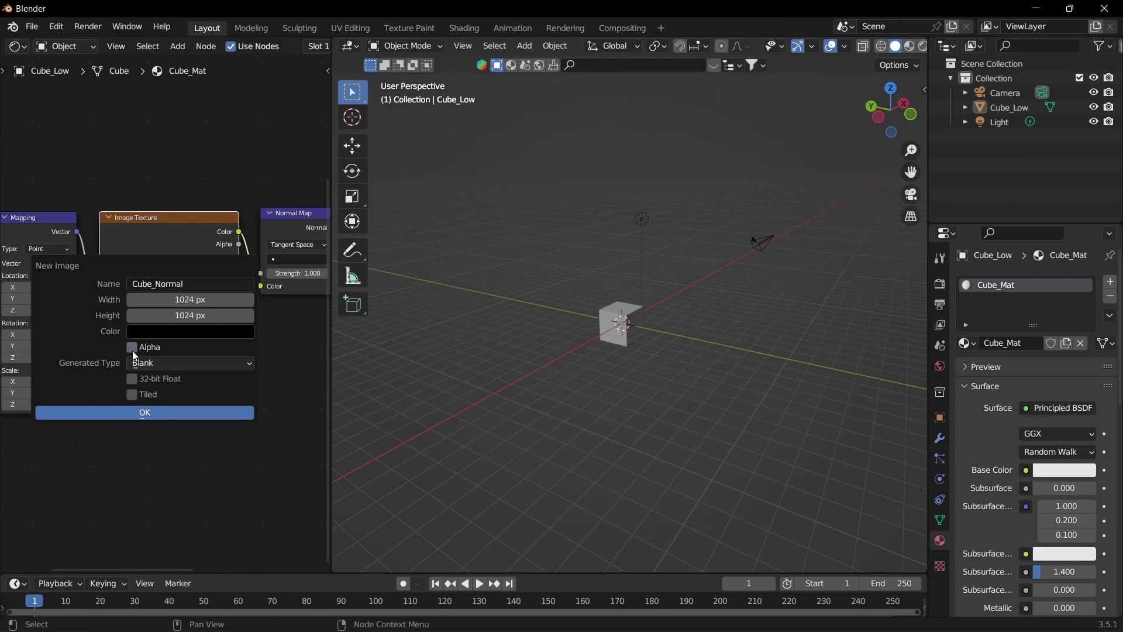
left_click(132, 349)
left_click(186, 304)
left_click(189, 303)
type("*")
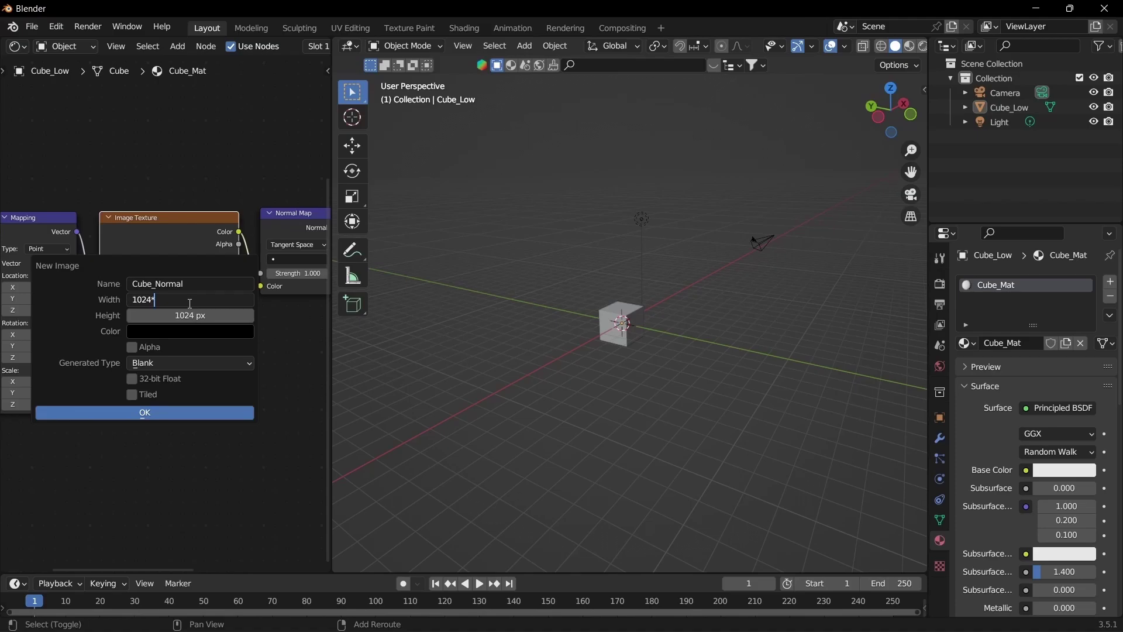
type("4")
key("Return")
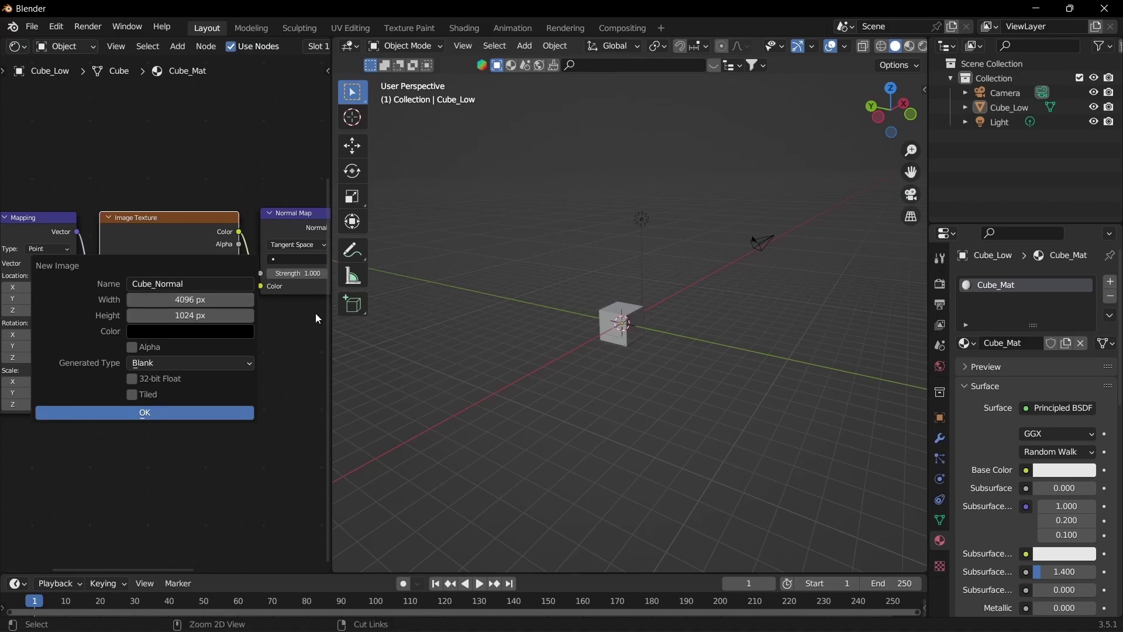
left_click(202, 299)
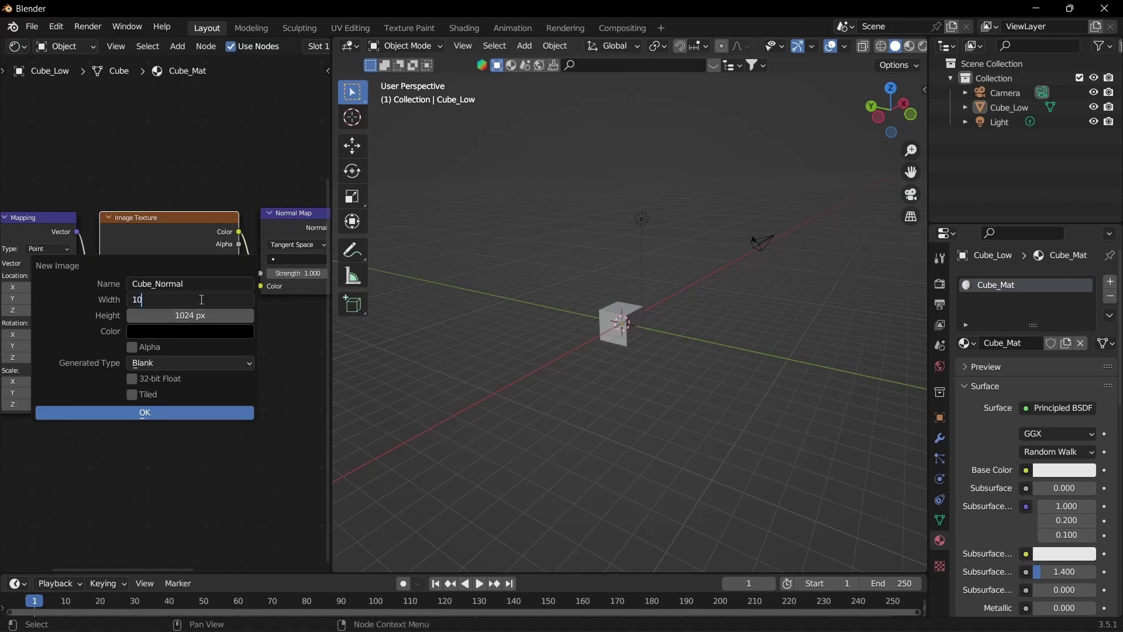
key("Return")
left_click(72, 413)
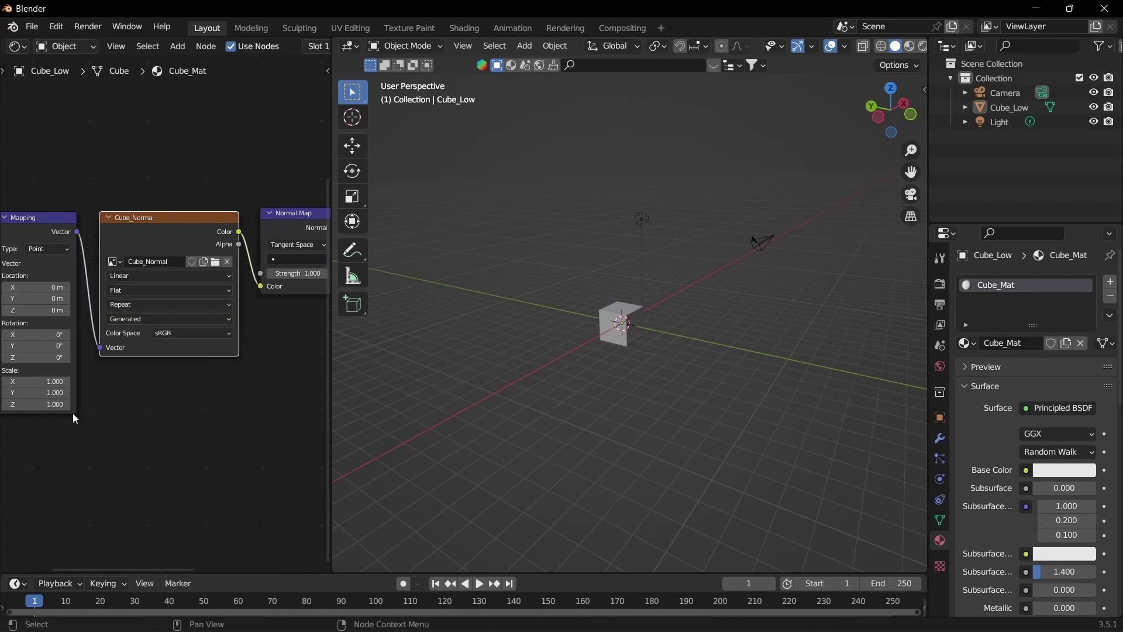
- Set the Cube_Normal texture's colour space to Non-Color
left_click(190, 333)
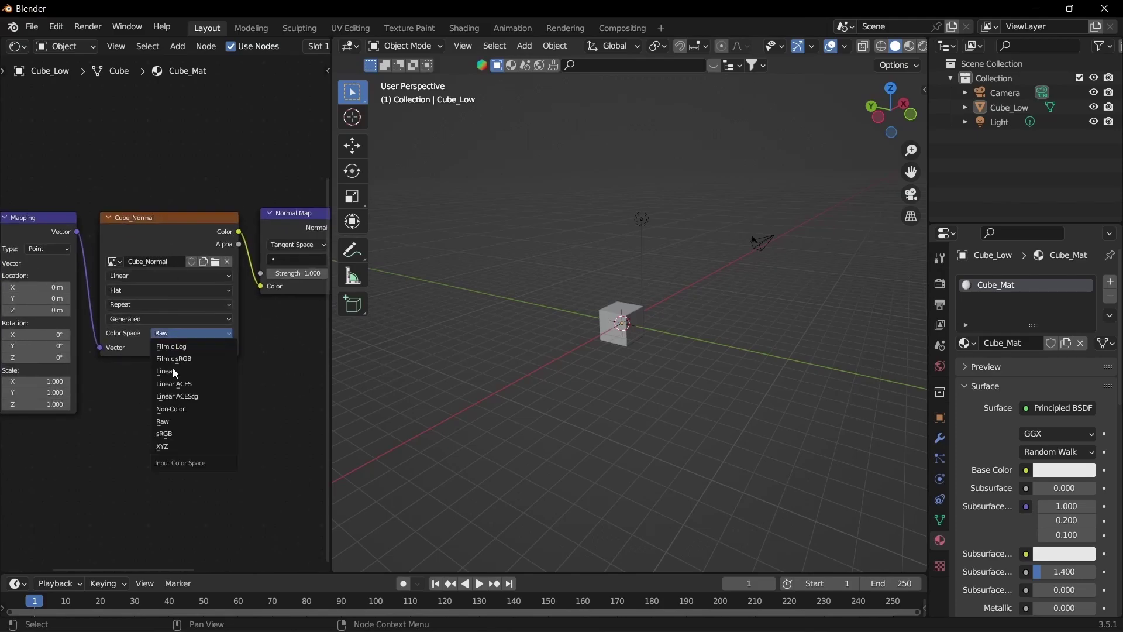
left_click(172, 409)
scroll(144, 365, "down", 1)
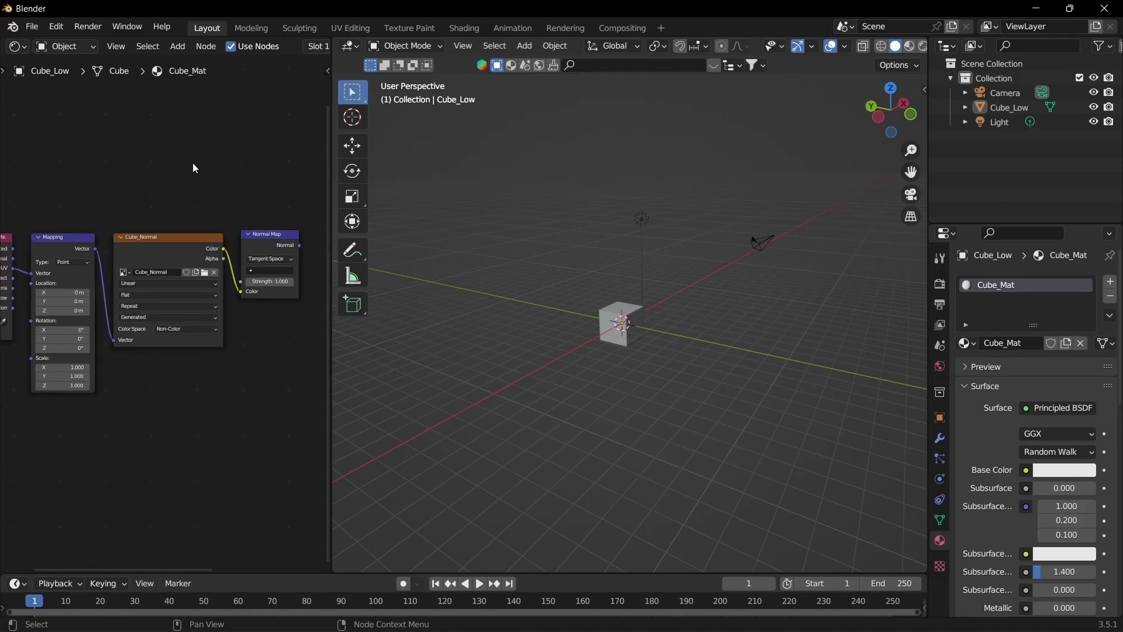
middle_click_drag(192, 163, 133, 192)
left_click(118, 258)
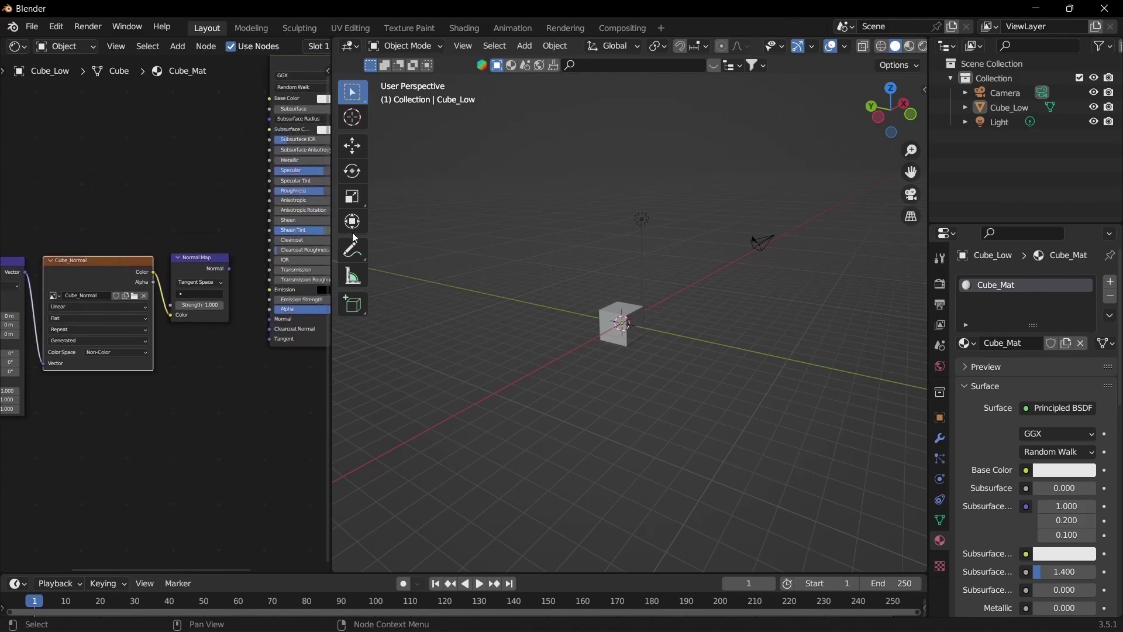
scroll(638, 341, "up", 4)
- Select the cube and turn the left area into an Image Editor
left_click(622, 310)
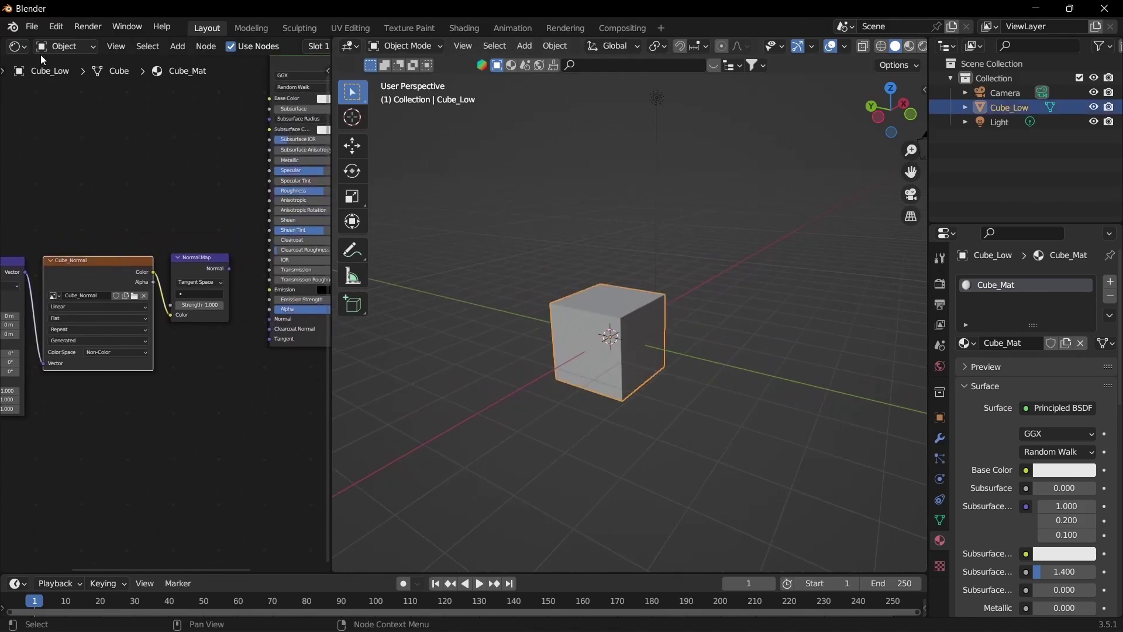
left_click(17, 47)
left_click(55, 97)
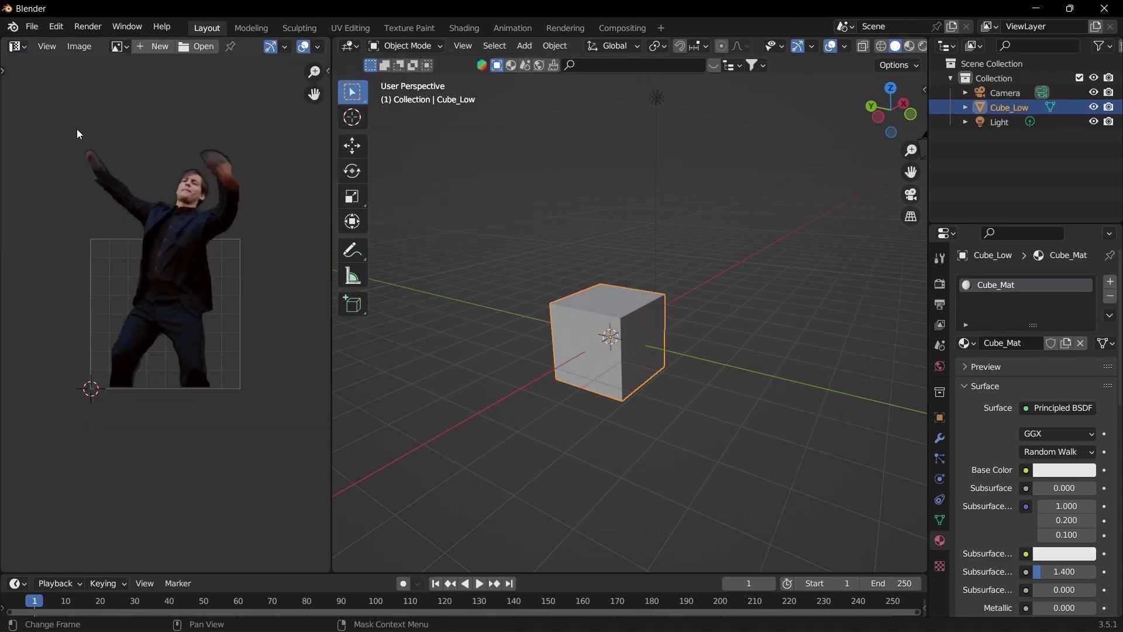
- Try Smart UV Project with 0.010 island margin in Edit Mode, then undo it
key("Tab")
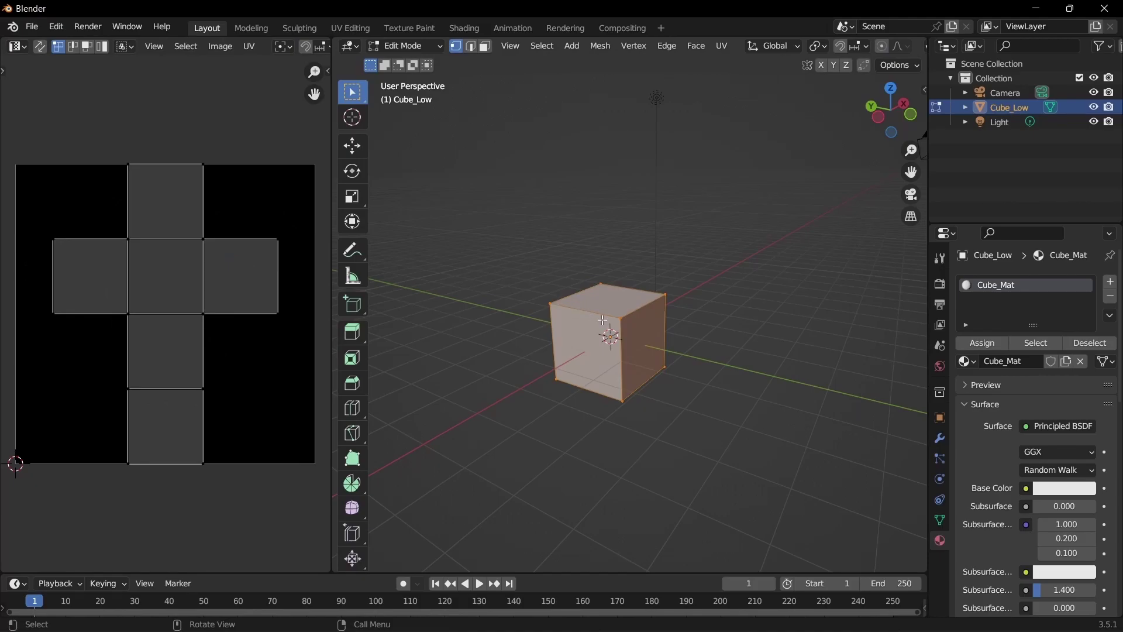
key("u")
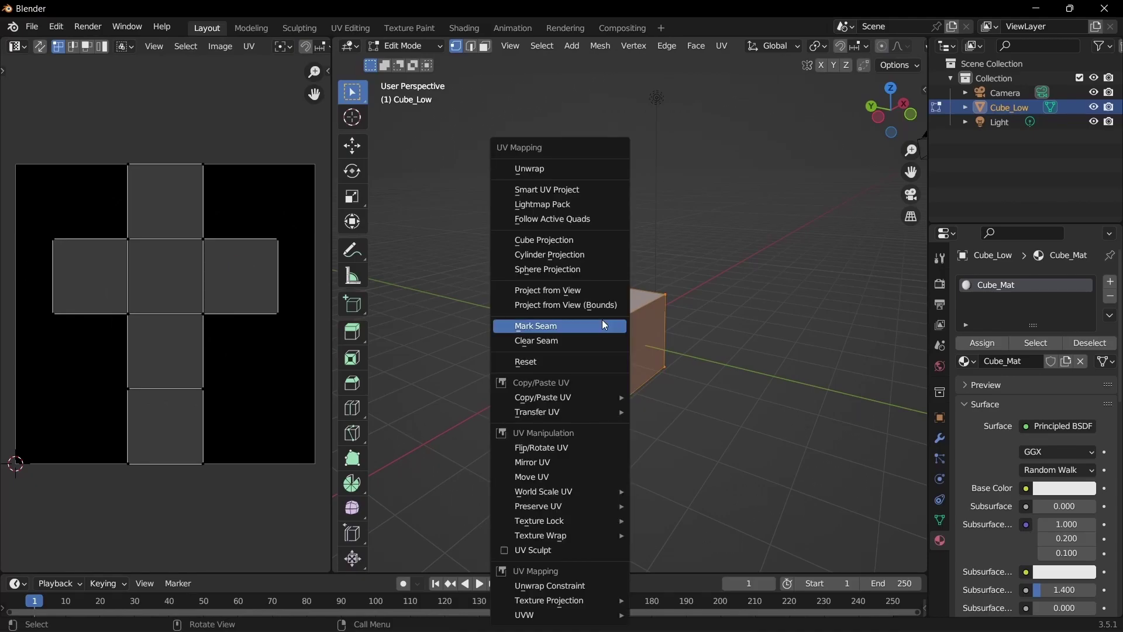
left_click(569, 190)
left_click(672, 252)
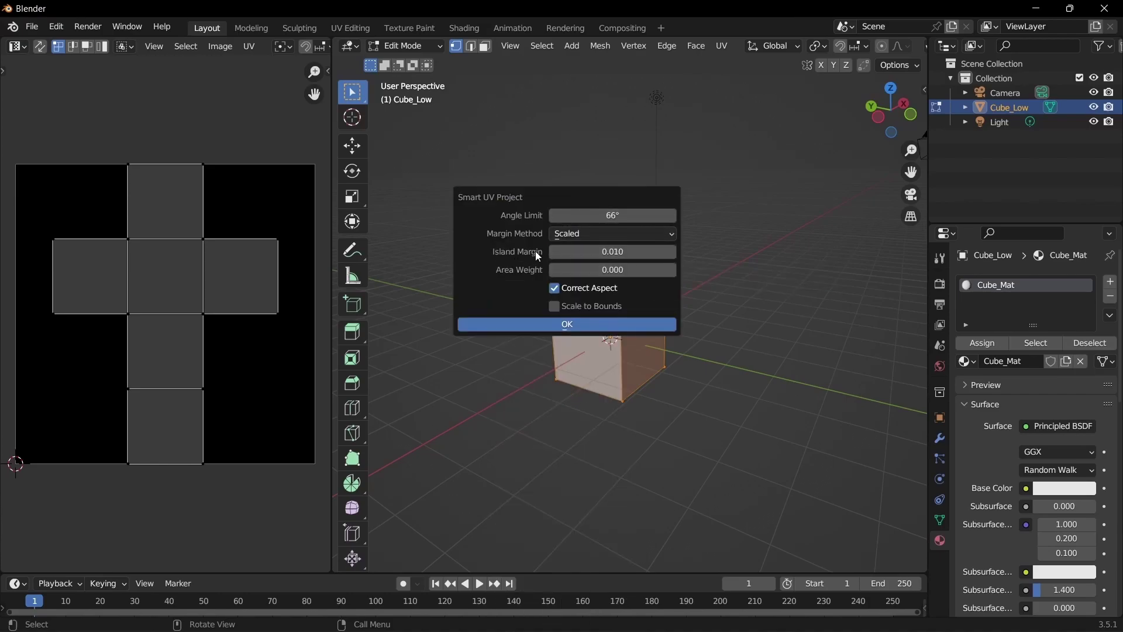
left_click(556, 305)
left_click(504, 323)
key("ctrl+z")
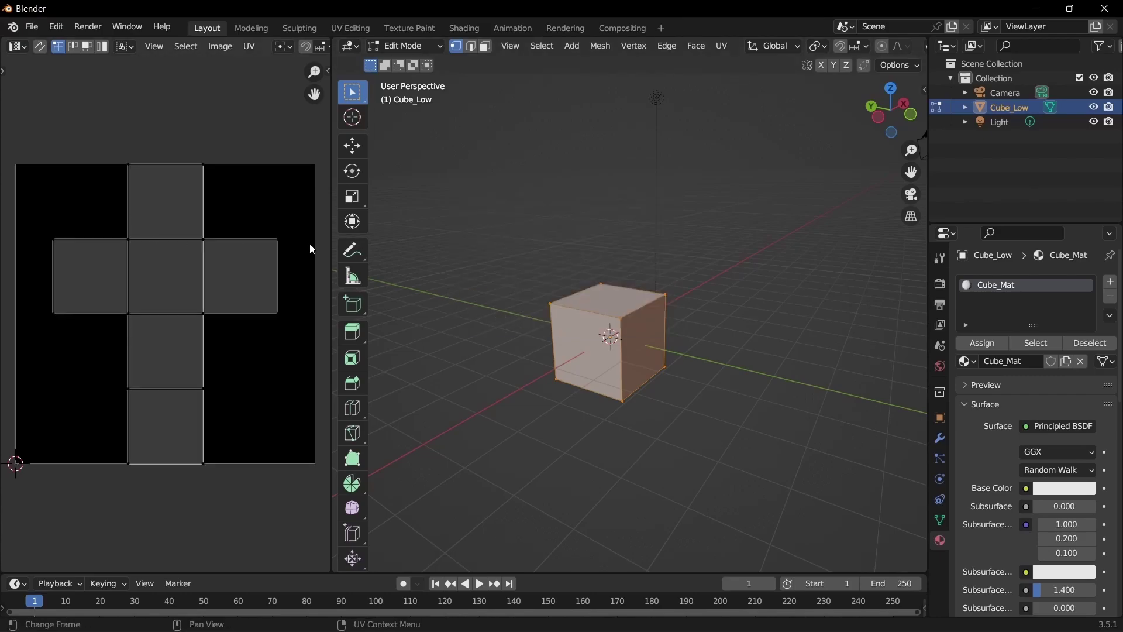
key("ctrl+z")
key("ctrl+z")
key("ctrl+z")
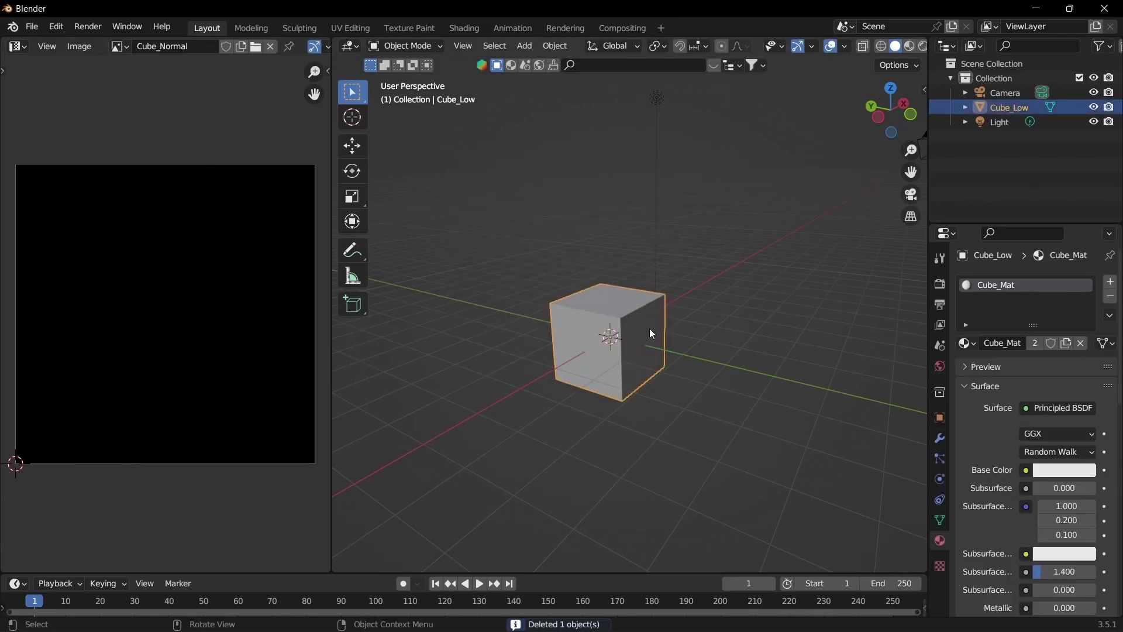
- Duplicate the cube in place, rename the copy Cube_High, and hide Cube_Low
key("shift+d")
key("Escape")
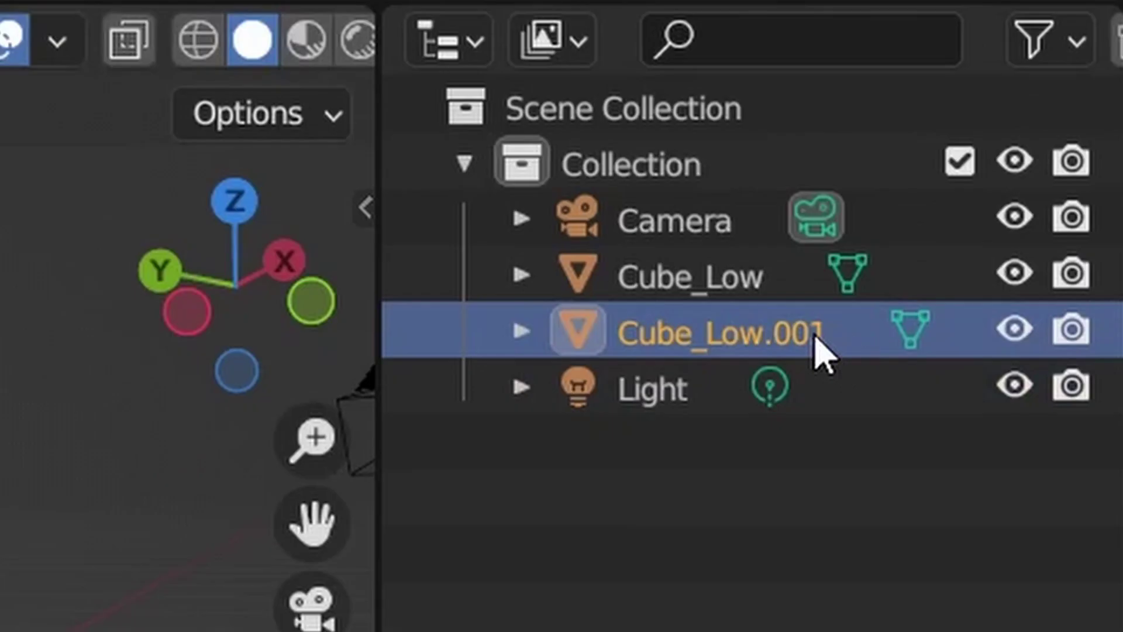
double_click(822, 351)
left_click_drag(822, 351, 705, 301)
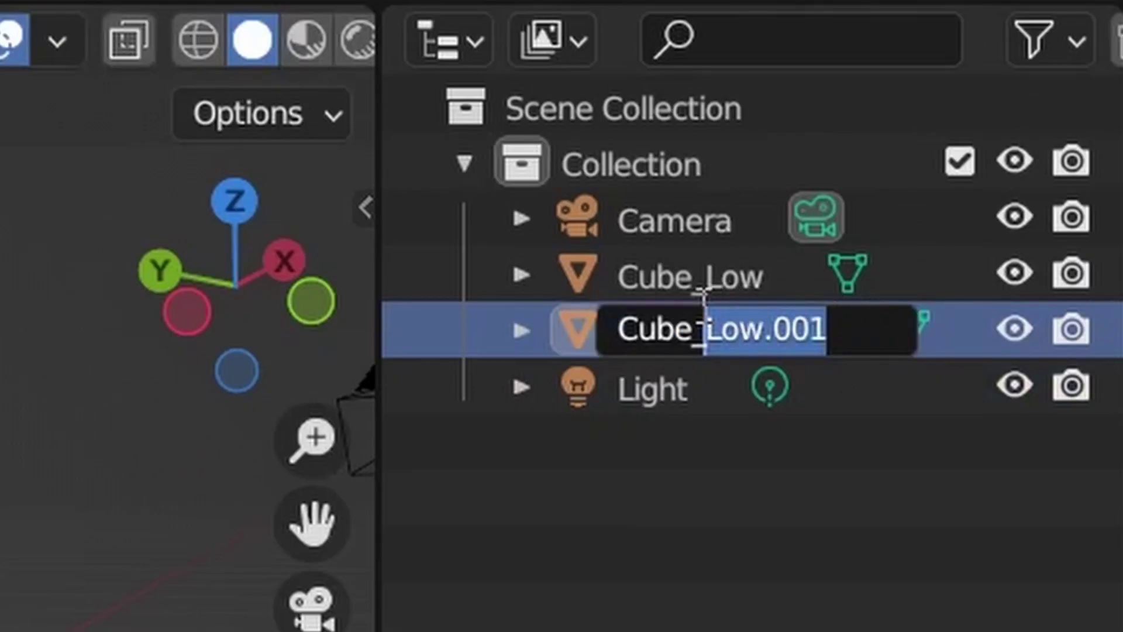
type("High")
key("Return")
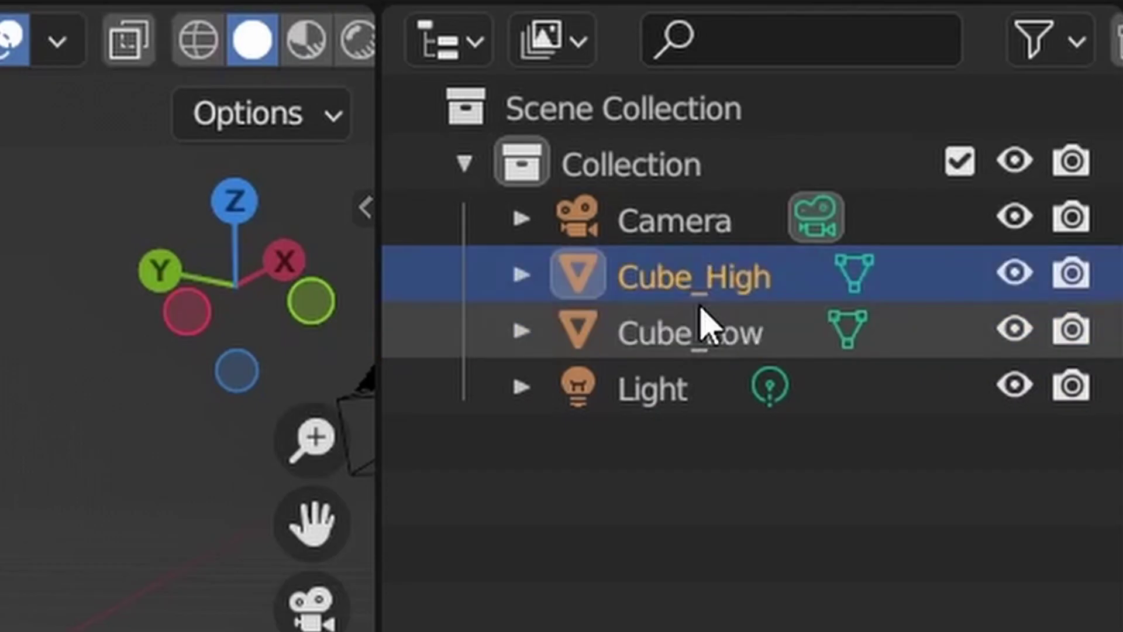
left_click(831, 329)
left_click(1094, 121)
- Add a Simple Subdivision Surface modifier to Cube_High with a raised viewport level
left_click(588, 328)
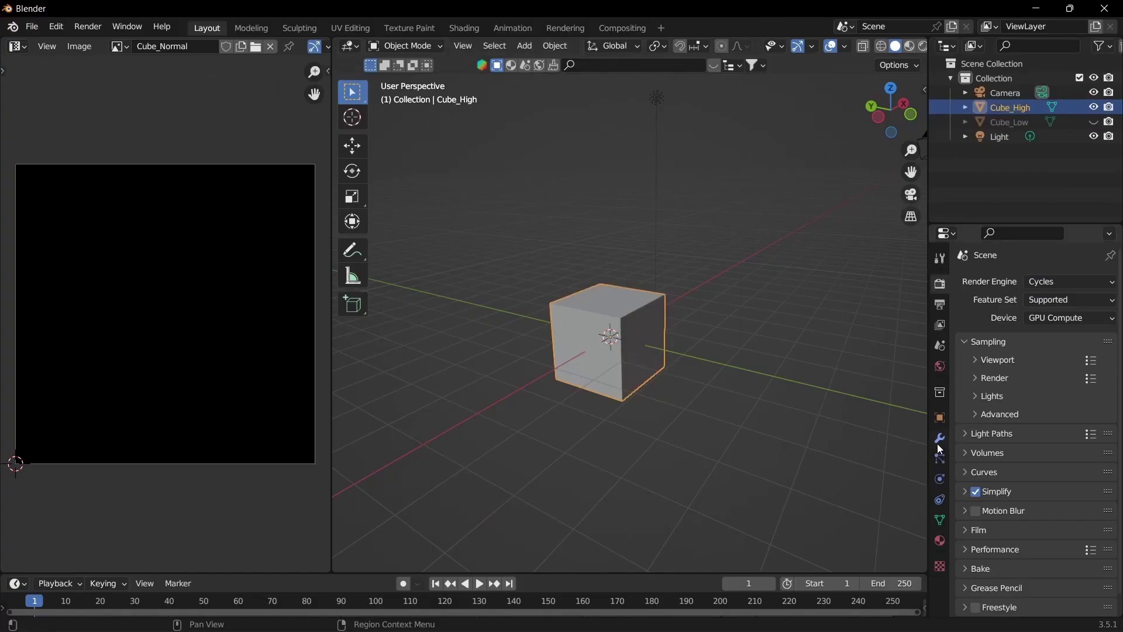
left_click(940, 439)
left_click(989, 282)
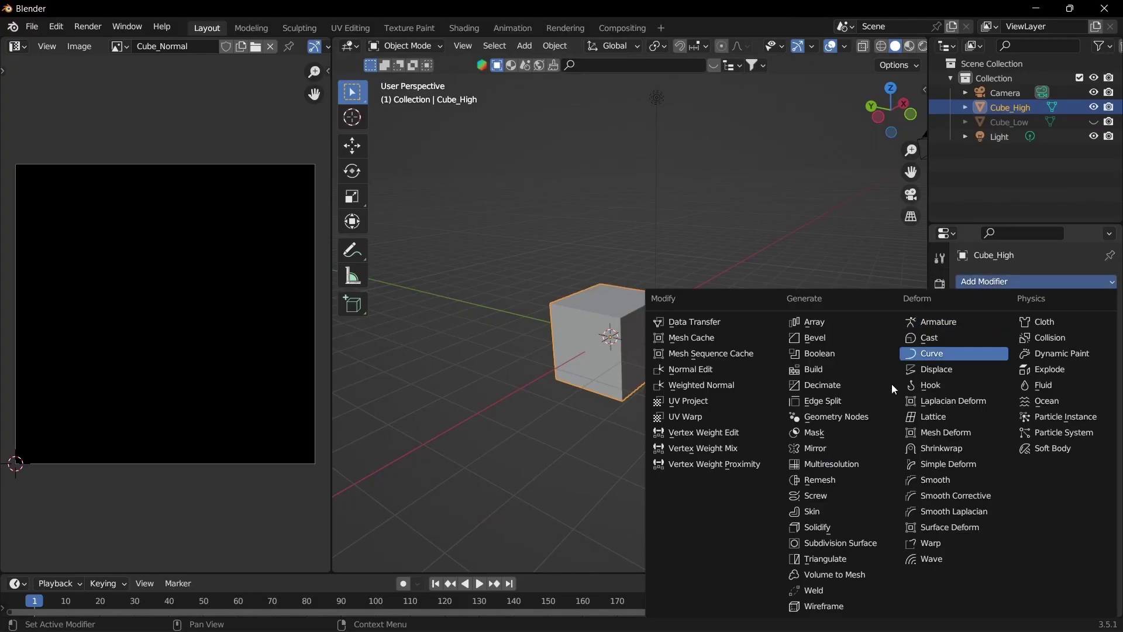
left_click(819, 540)
left_click(1097, 330)
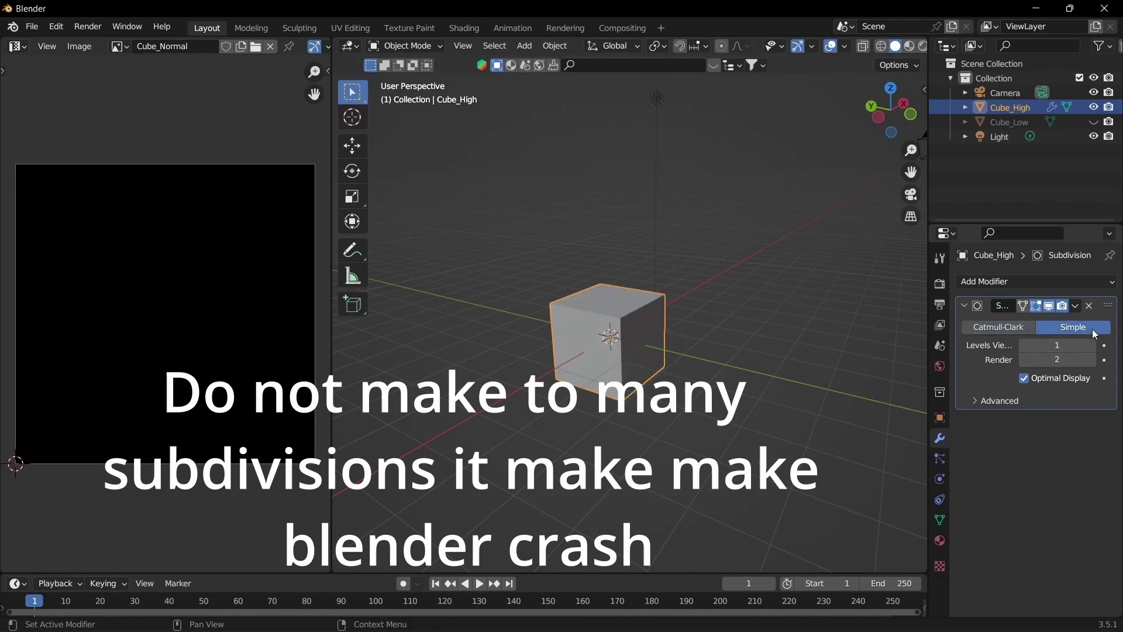
left_click(1092, 345)
- Duplicate the subdivision modifier, lower its level, apply both, and inspect the dense mesh
left_click(1075, 306)
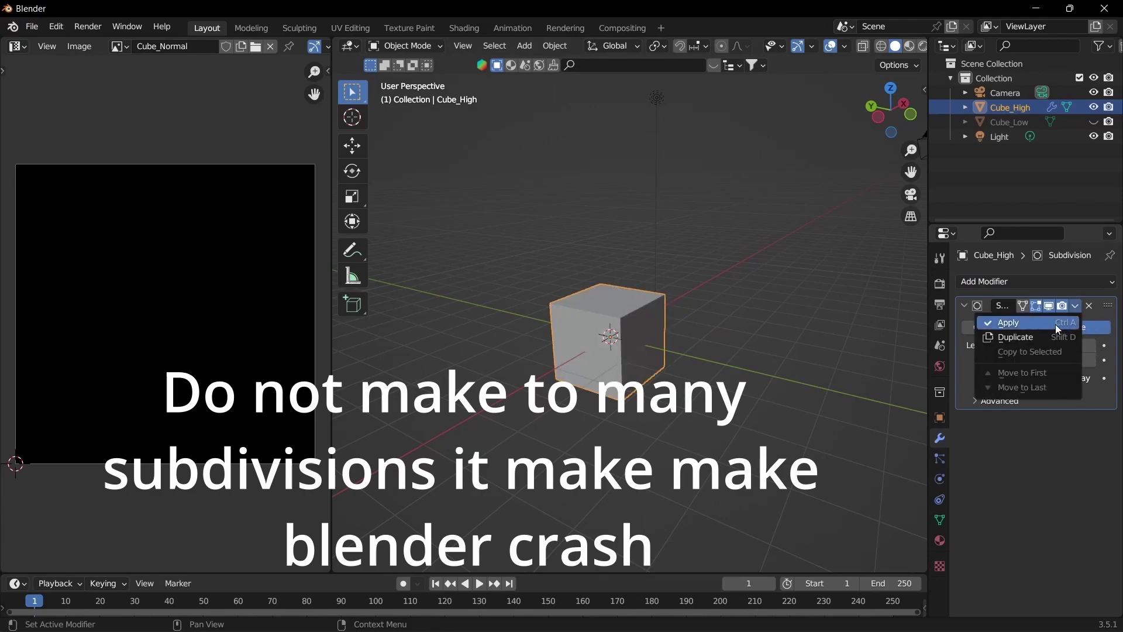
left_click(1014, 335)
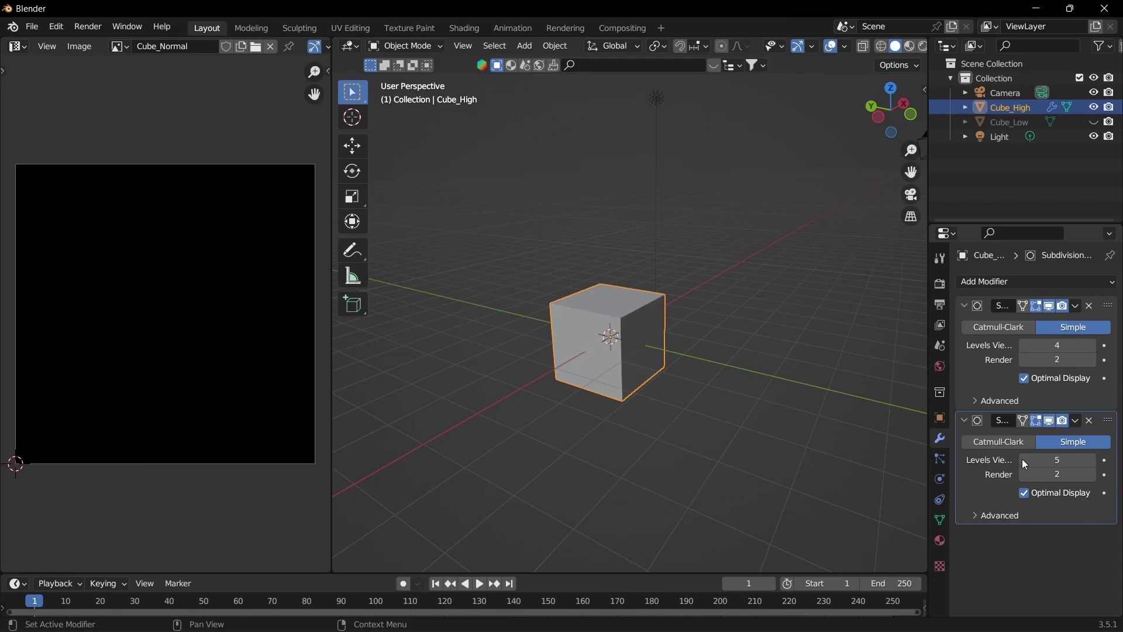
left_click(1024, 460)
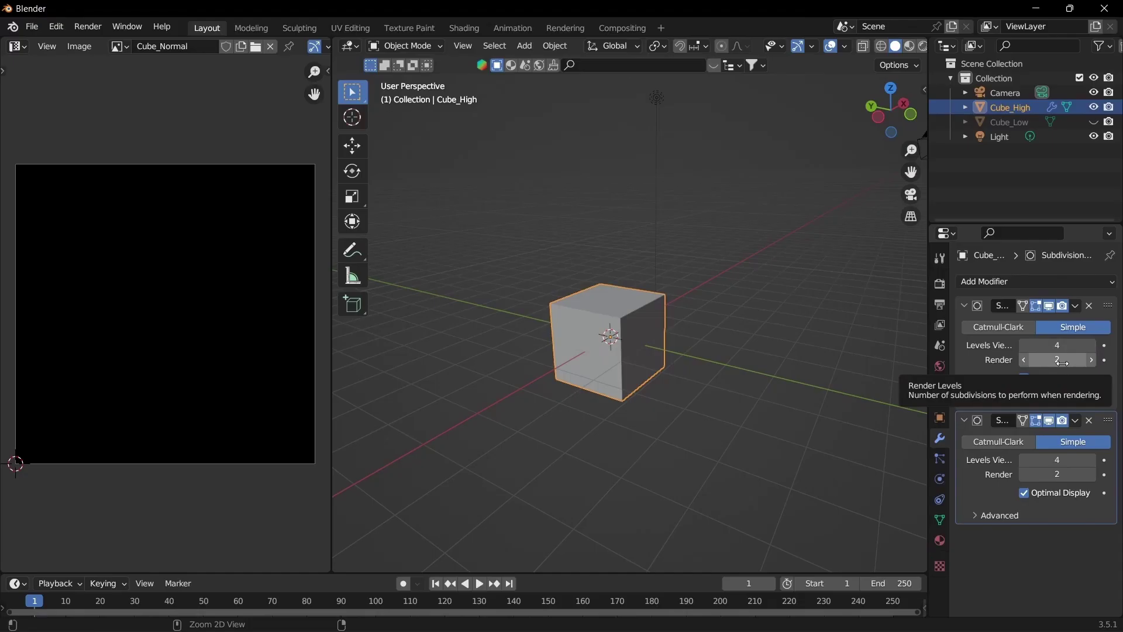
key("ctrl+a")
key("ctrl+a")
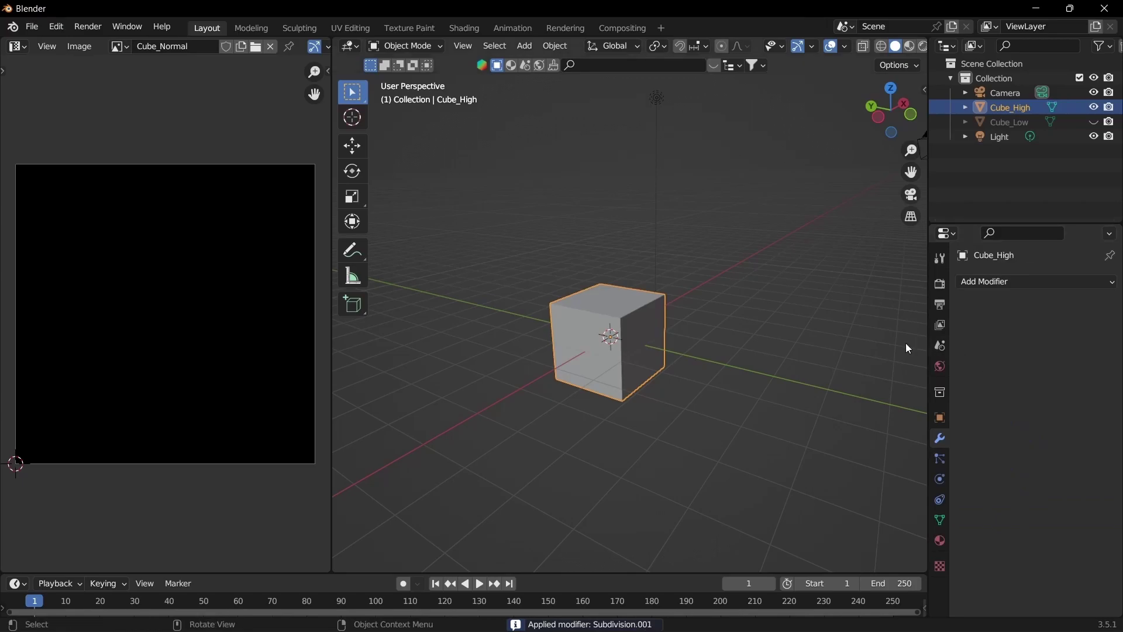
key("Tab")
scroll(614, 330, "up", 10)
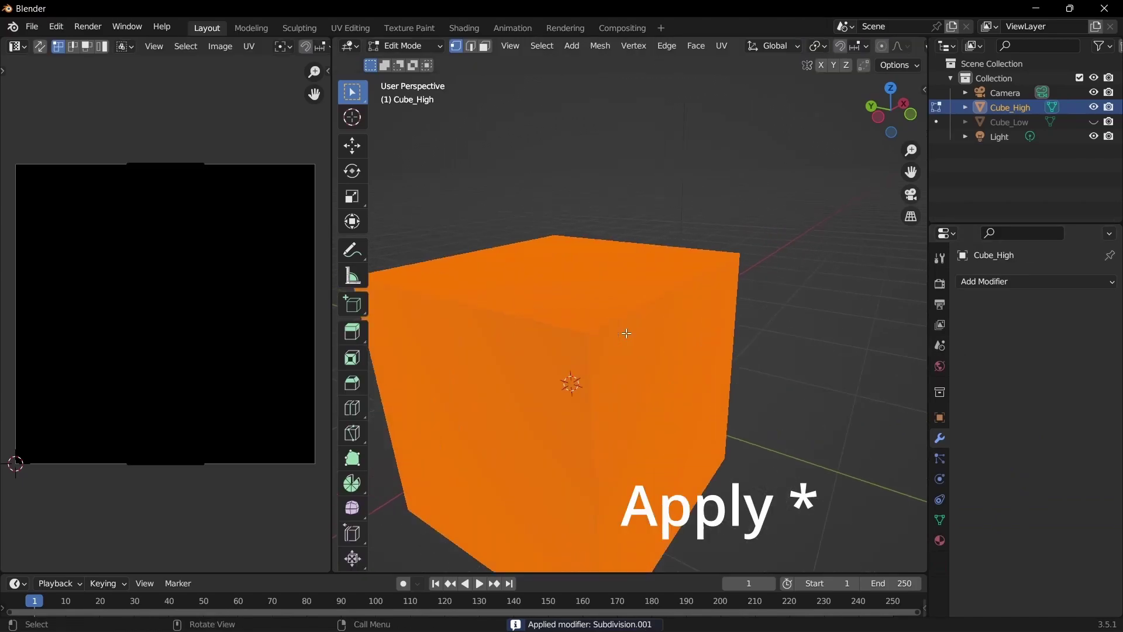
middle_click_drag(579, 334, 700, 351)
- Switch Cube_High to Sculpt Mode and undo a few test strokes
key("Tab")
scroll(654, 318, "down", 5)
key("ctrl+Tab")
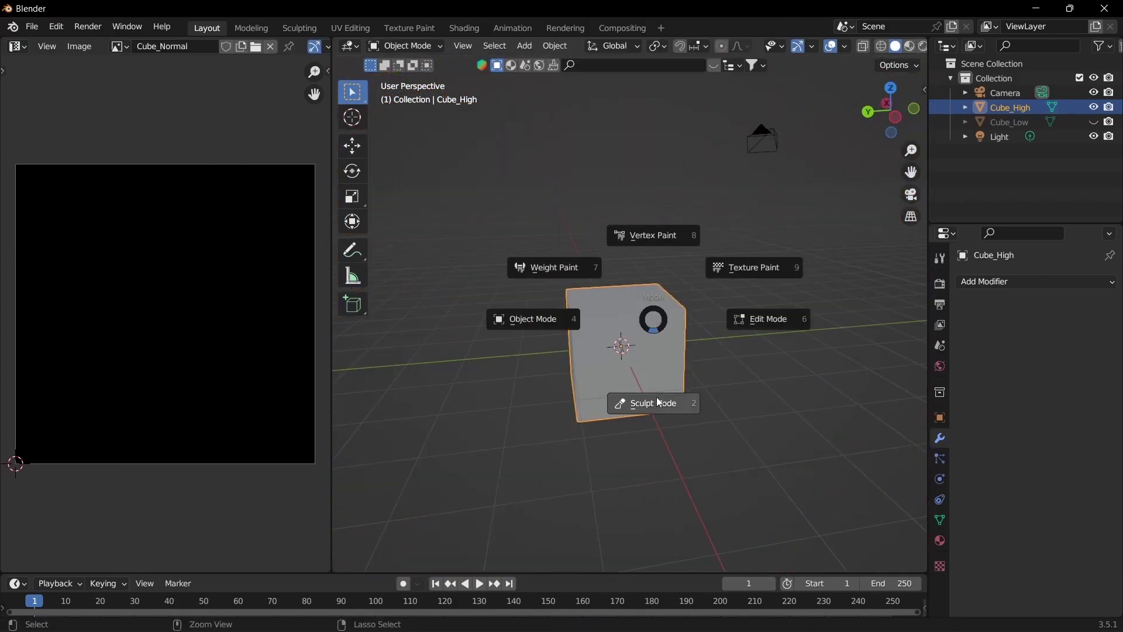
left_click(656, 405)
mouse_move(629, 375)
left_mouse_down()
mouse_move(592, 331)
mouse_move(634, 345)
mouse_move(710, 316)
left_mouse_up()
mouse_move(709, 316)
middle_mouse_down()
mouse_move(727, 384)
mouse_move(646, 274)
middle_mouse_up()
key("ctrl+z")
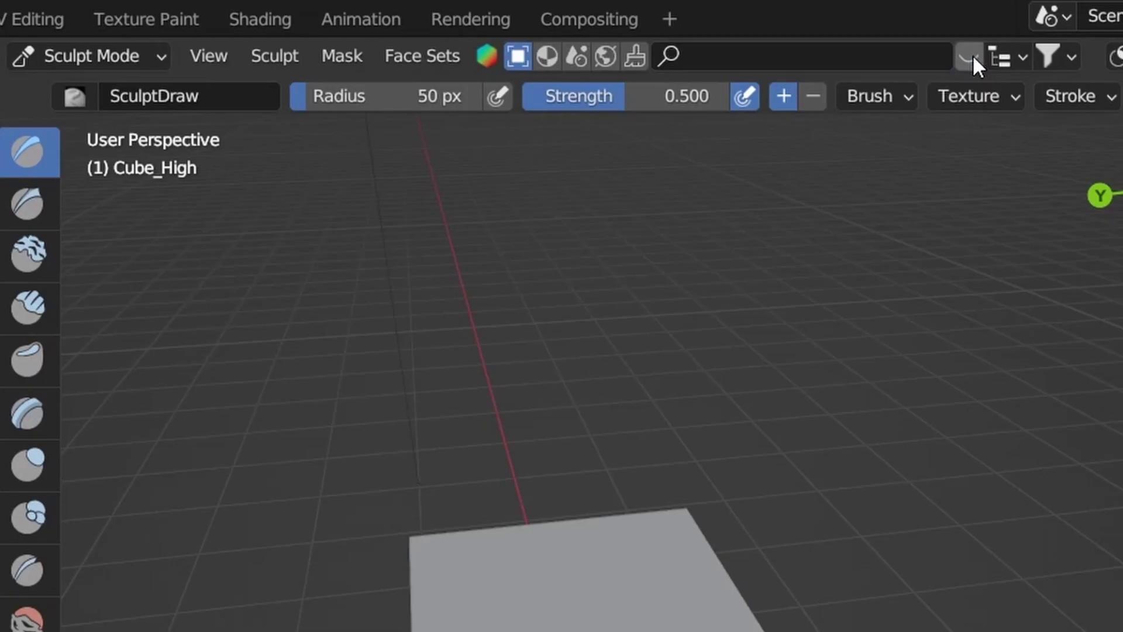
- Pick the Reptilian Skin Cell Brush from BlenderKit's sculpt brushes
left_click(973, 54)
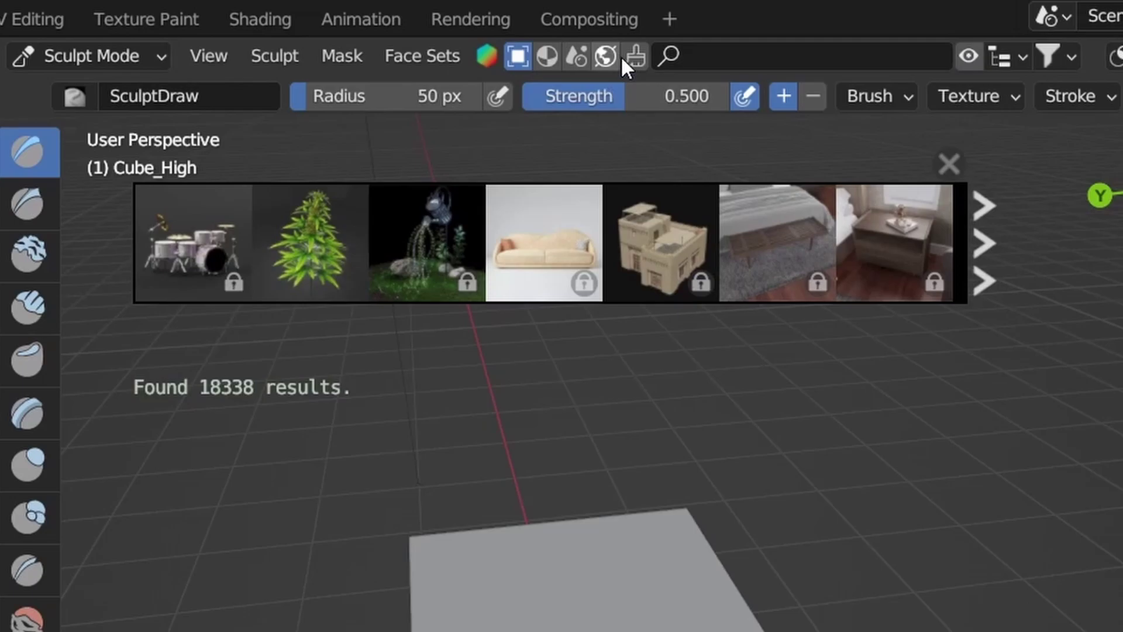
left_click(630, 54)
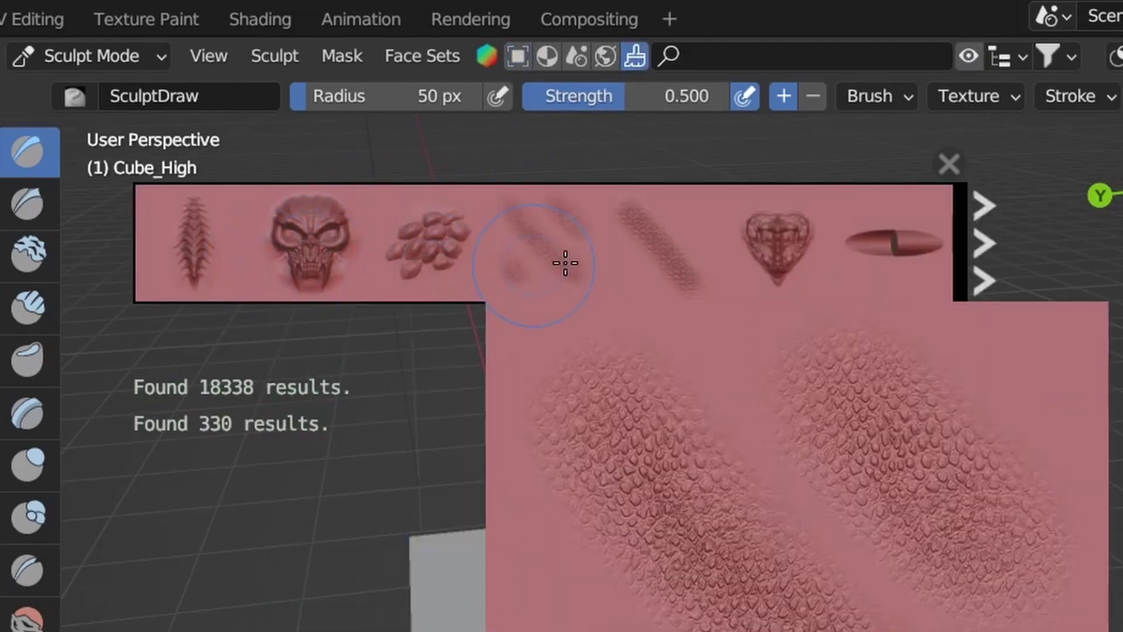
scroll(895, 243, "down", 2)
left_click(426, 242)
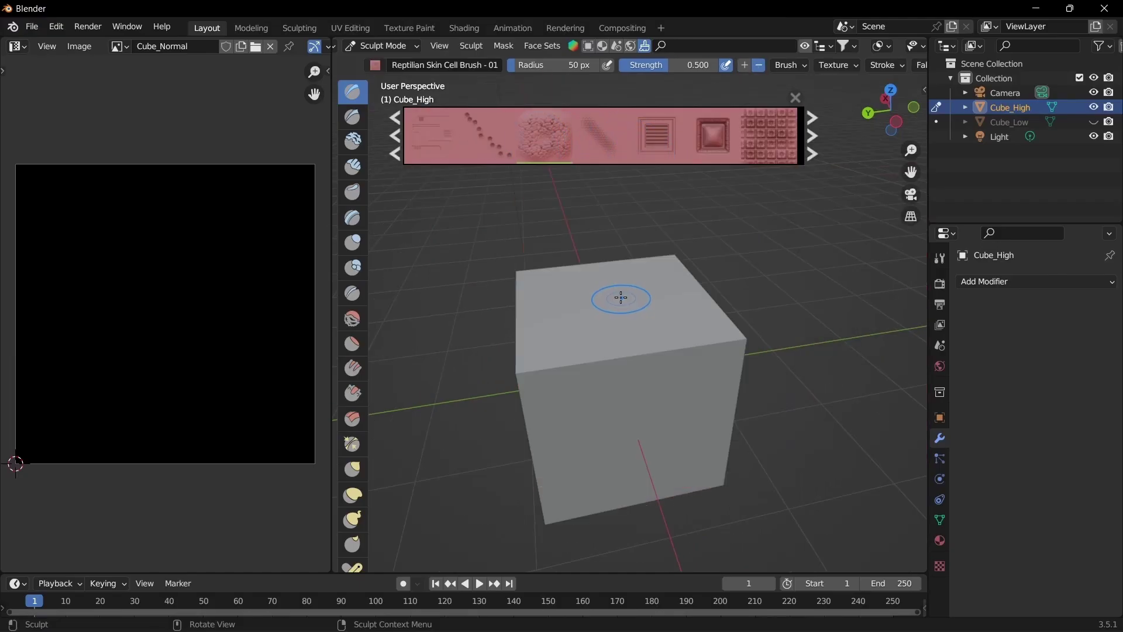
middle_click_drag(621, 297, 629, 313)
- Keep the brush radius at 185 px and set strength to about 0.438
key("f")
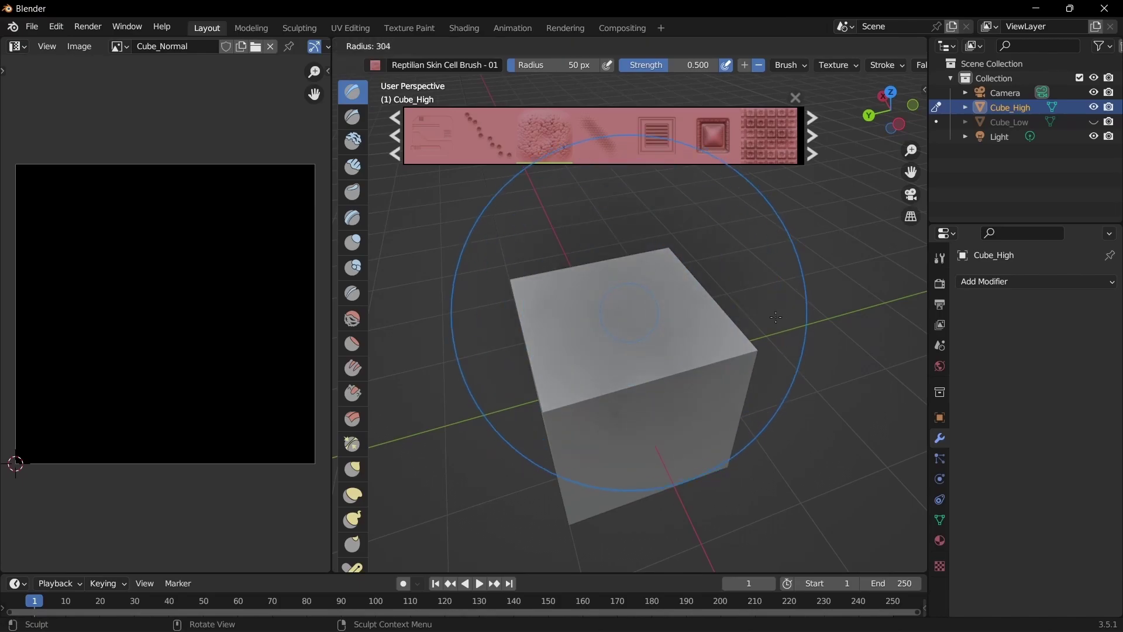
key("Escape")
key("shift+f")
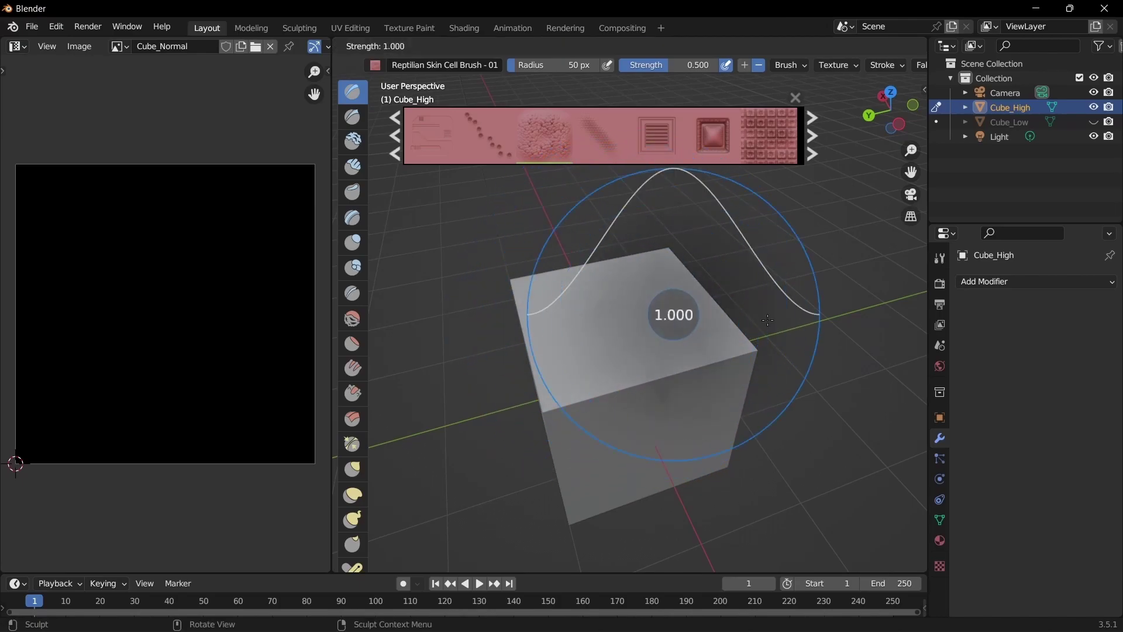
left_click(673, 313)
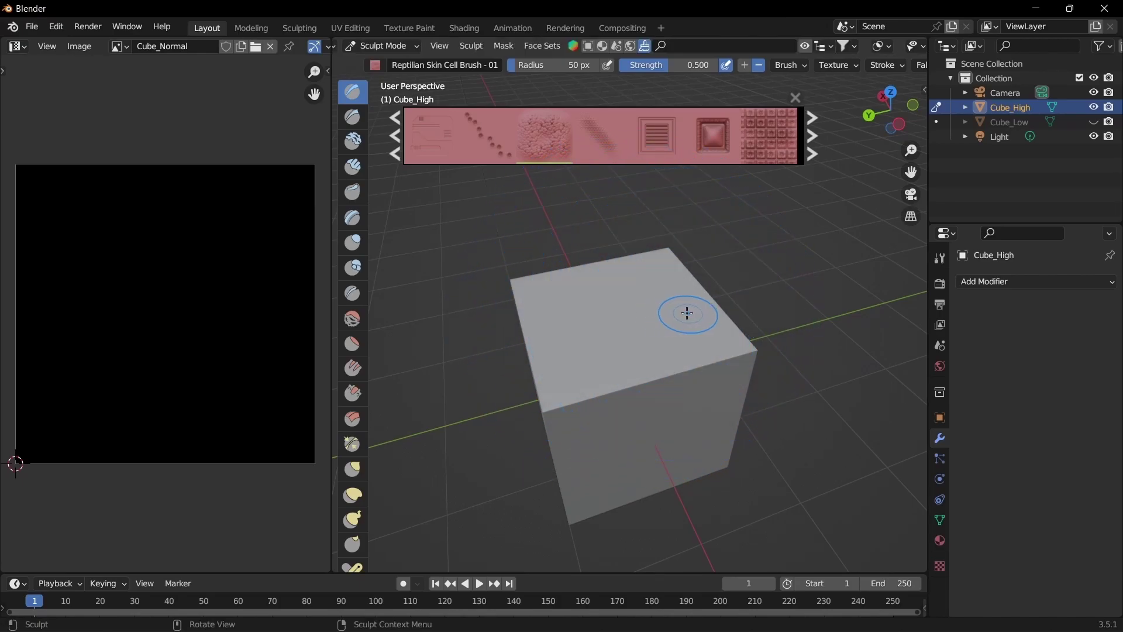
middle_click_drag(689, 310, 627, 334)
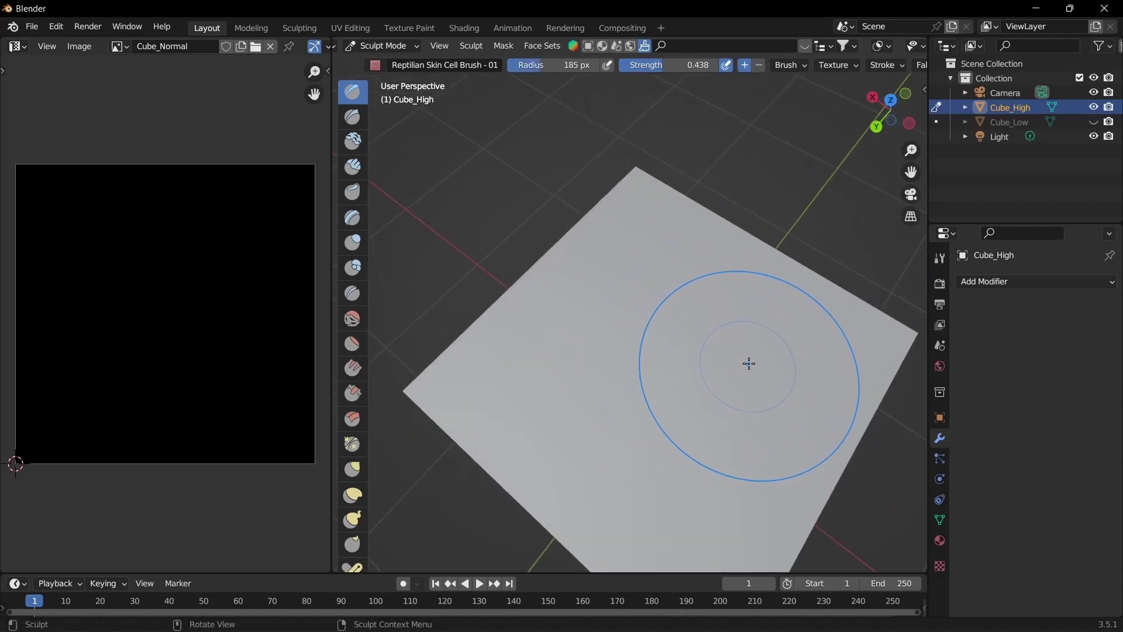
middle_click_drag(747, 351, 660, 409)
scroll(660, 409, "down", 5)
middle_click_drag(586, 378, 577, 413)
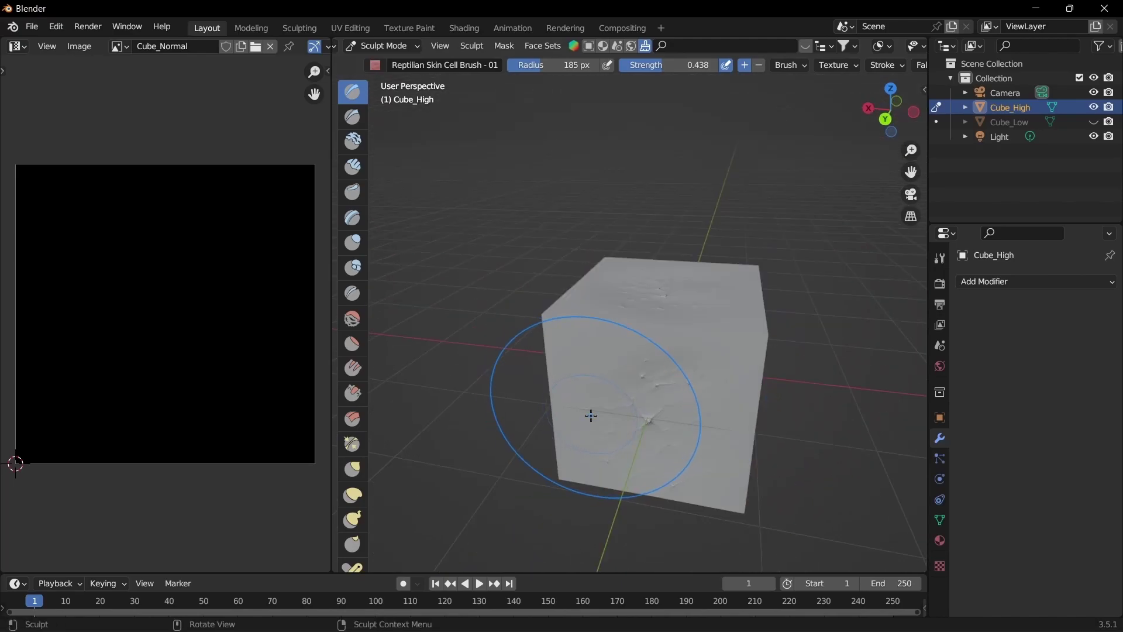
- Back in Object Mode, unhide Cube_Low and duplicate it in place, slightly enlarged
key("ctrl+Tab")
left_click(456, 422)
left_click(1094, 122)
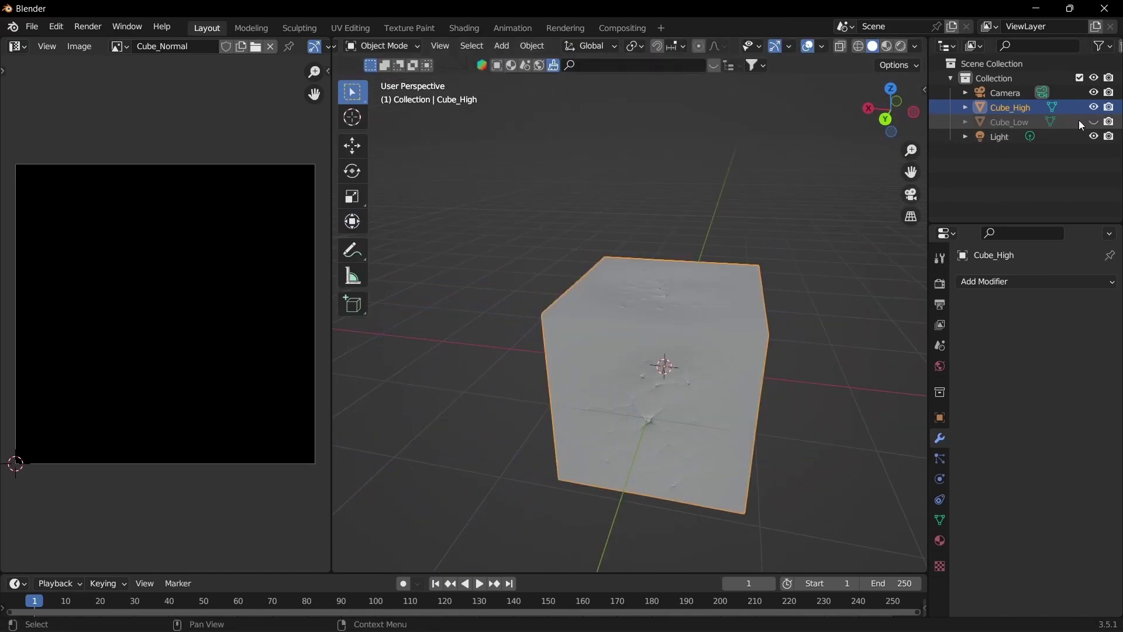
left_click(1011, 122)
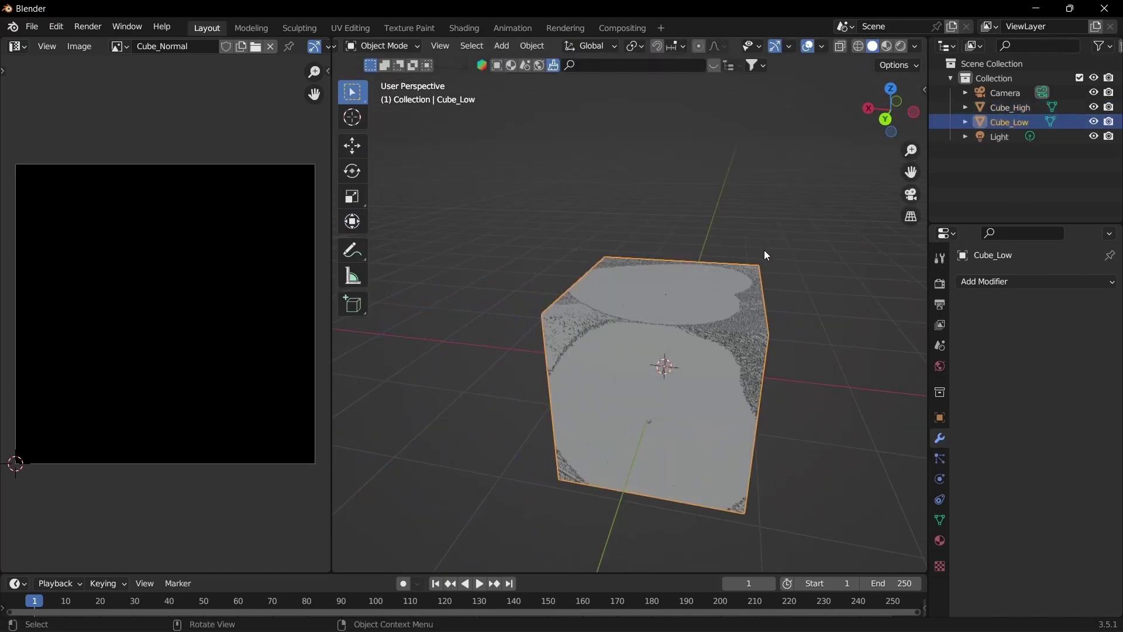
key("shift+d")
key("Escape")
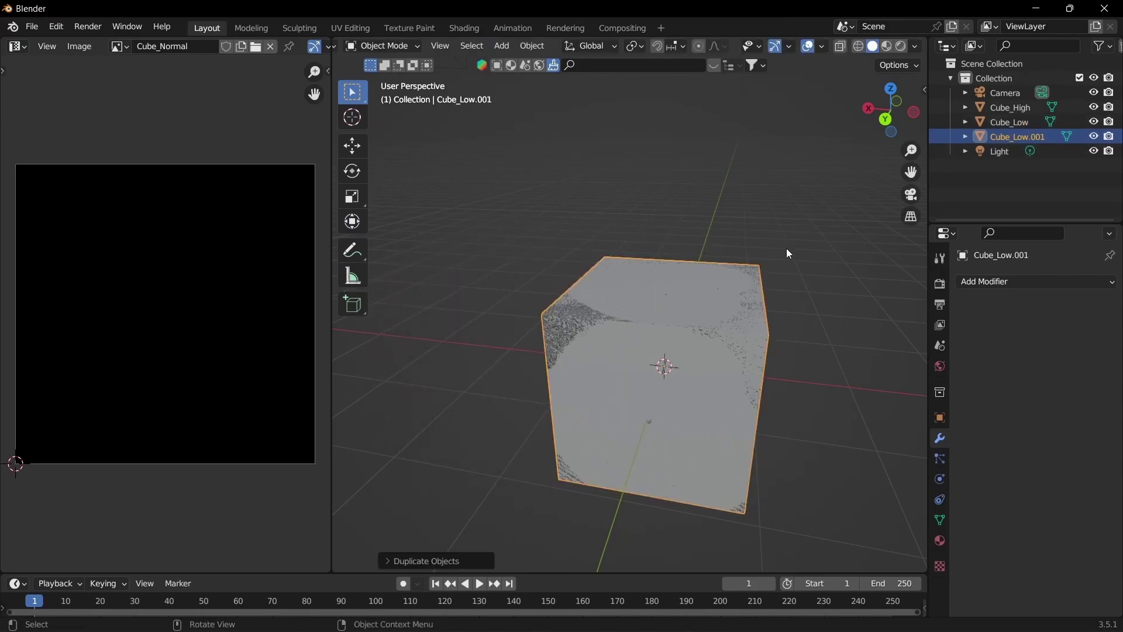
middle_click_drag(787, 249, 642, 307)
key("s")
left_click(703, 215)
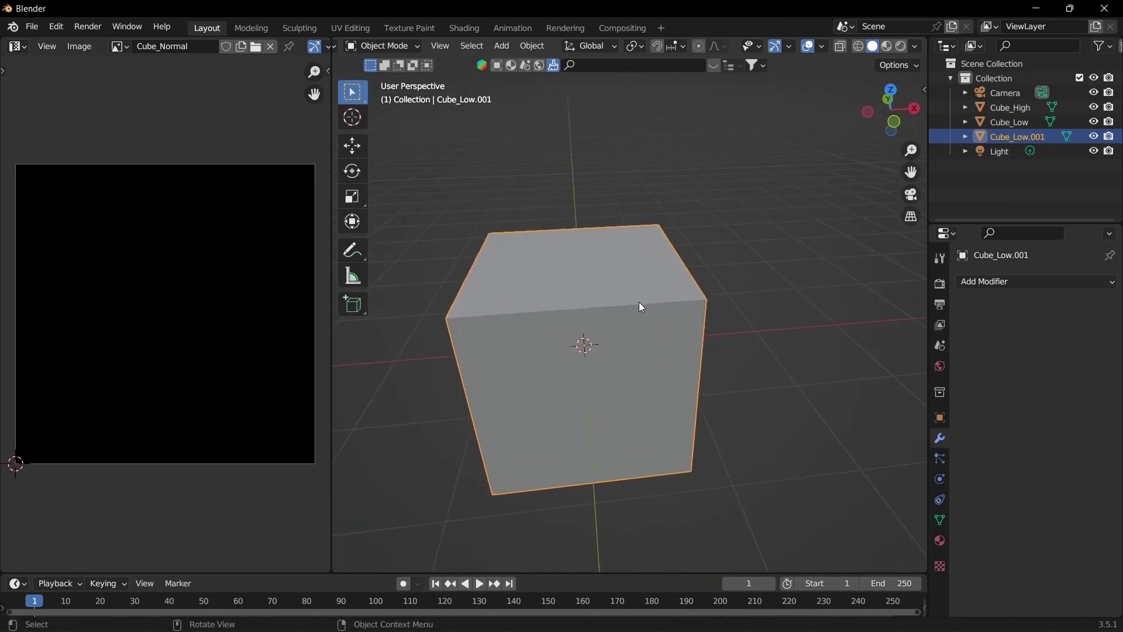
- Move one corner vertex of the duplicate in Edit Mode, keeping solid shading
key("Tab")
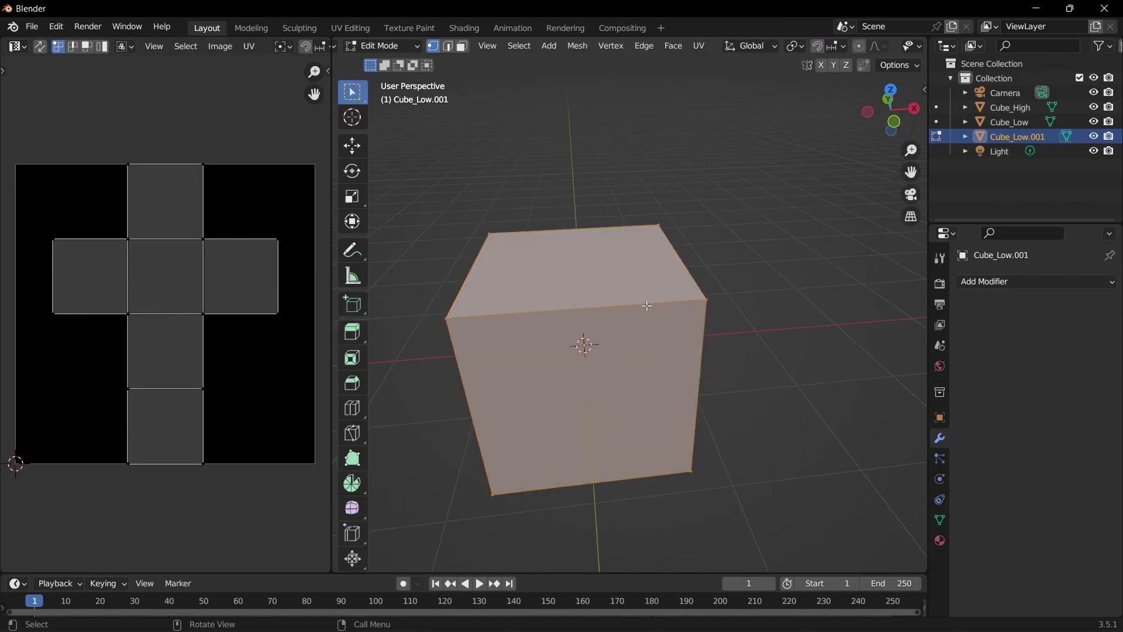
left_click(703, 306)
key("g")
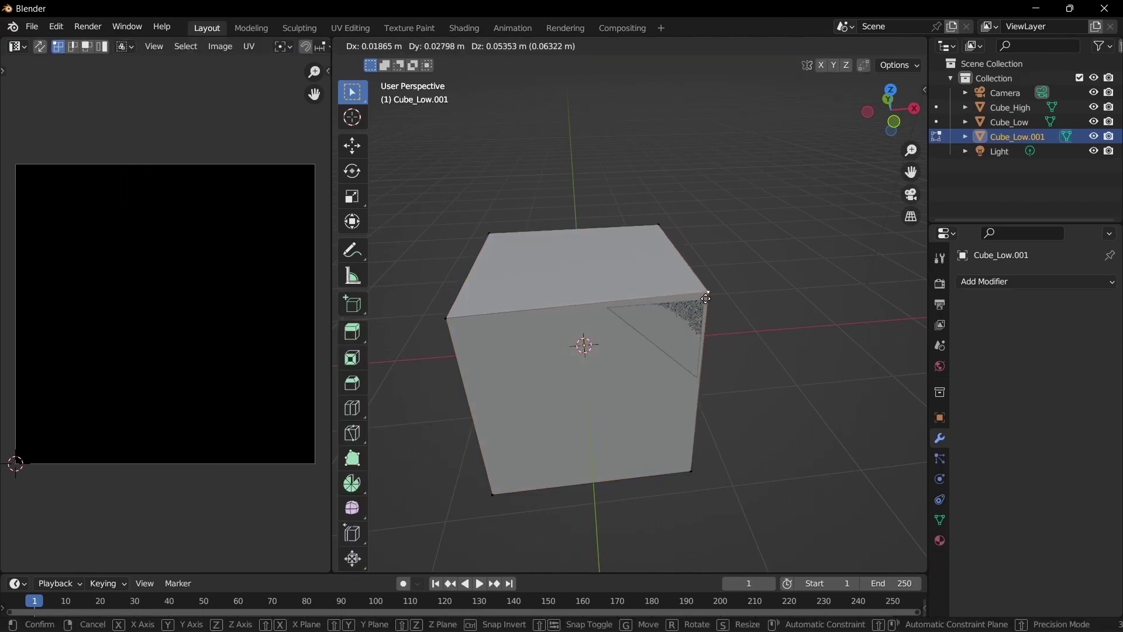
left_click(691, 275)
key("Tab")
mouse_move(690, 275)
middle_mouse_down()
mouse_move(731, 327)
mouse_move(672, 351)
middle_mouse_up()
key("Tab")
key("z")
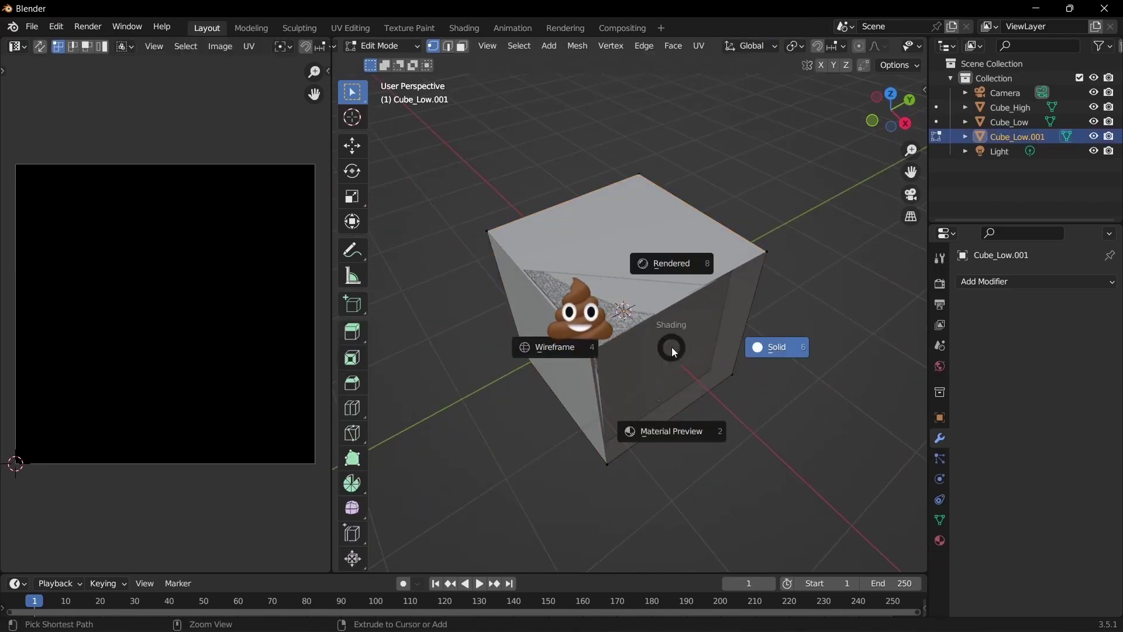
left_click(674, 351)
- Rename the duplicate cube to Cube_Cage in the Outliner
double_click(1019, 136)
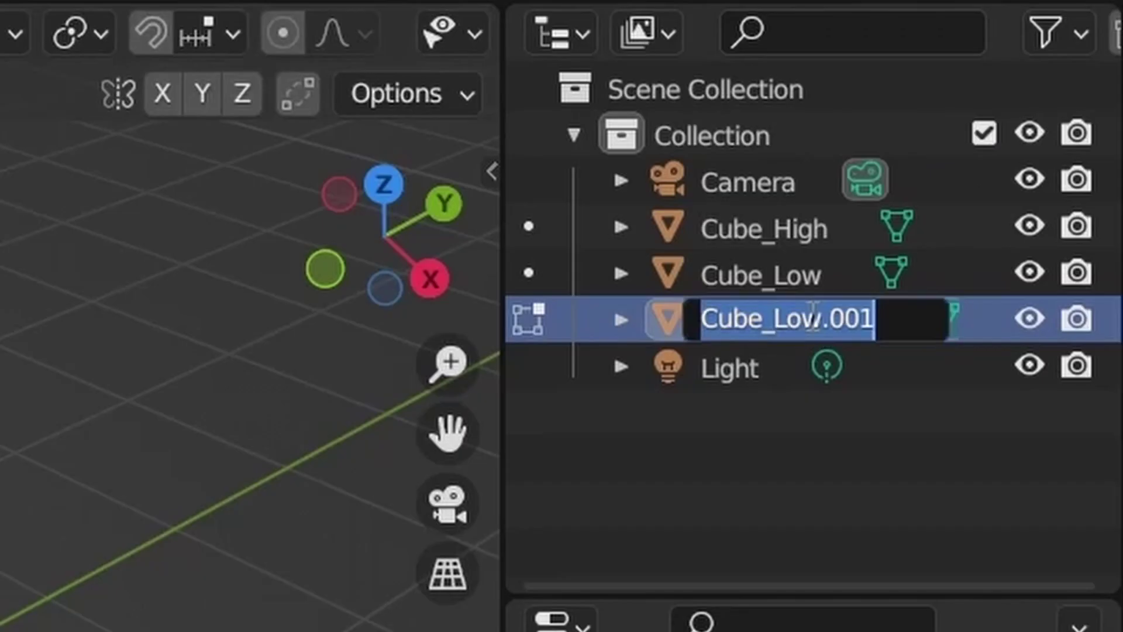
left_click_drag(874, 319, 758, 326)
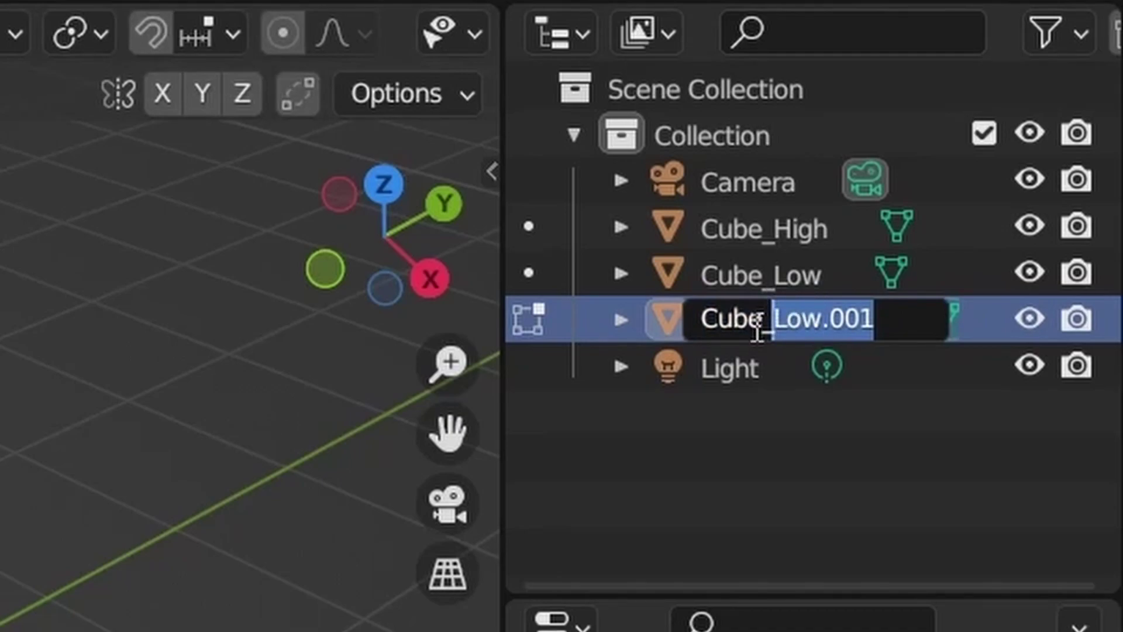
type("Cage")
key("Return")
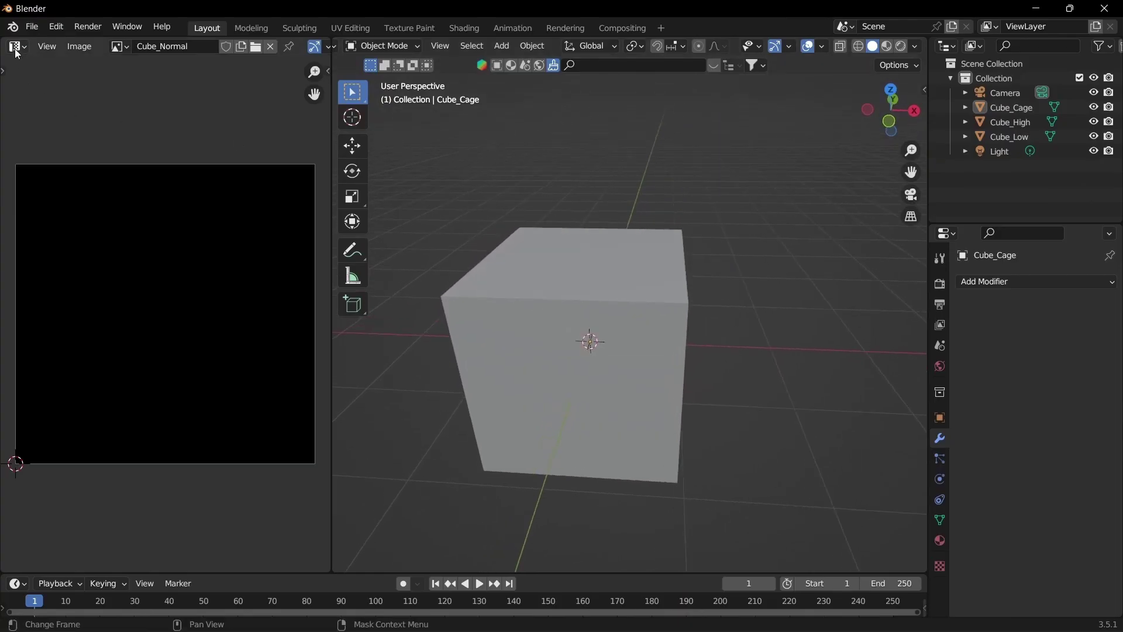
- Switch the left area back to the Shader Editor and keep Cycles as render engine
left_click(17, 47)
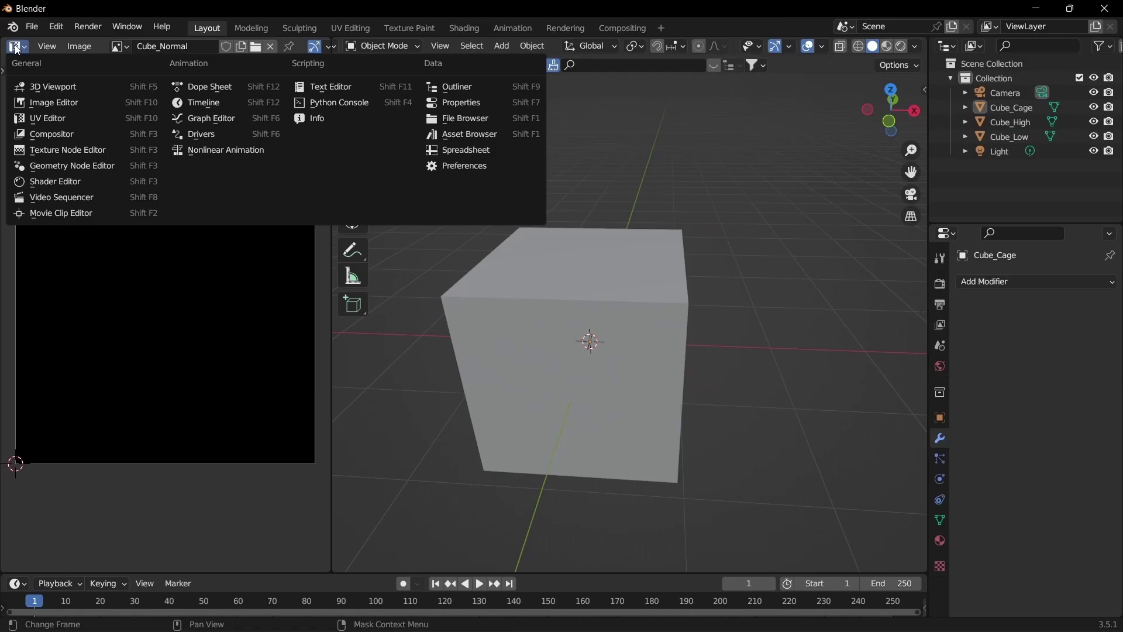
left_click(103, 181)
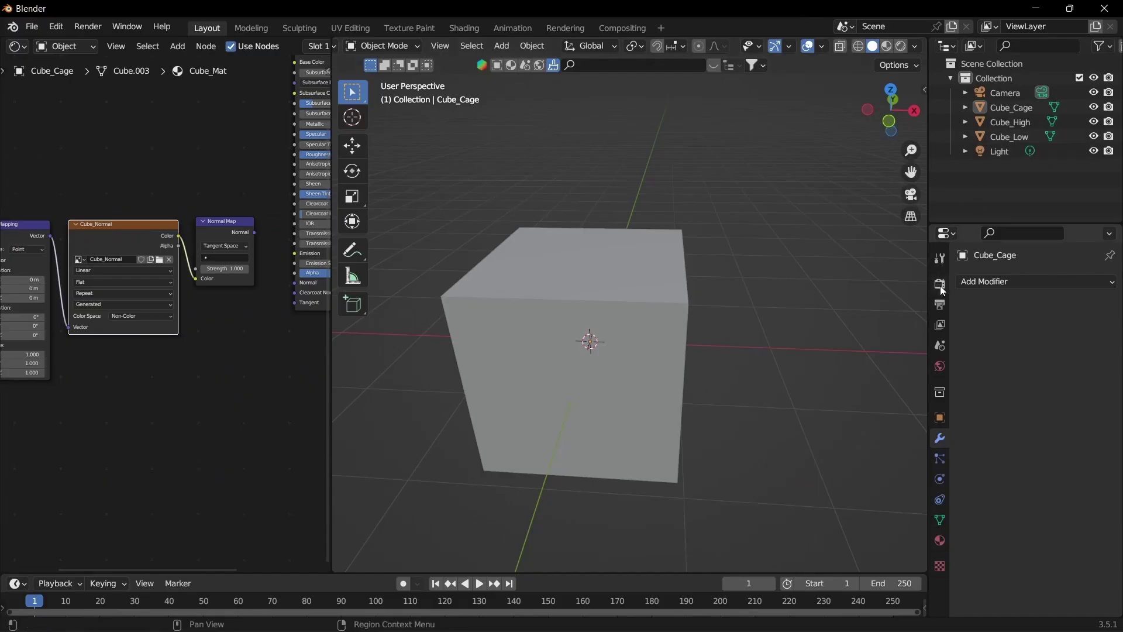
left_click(940, 284)
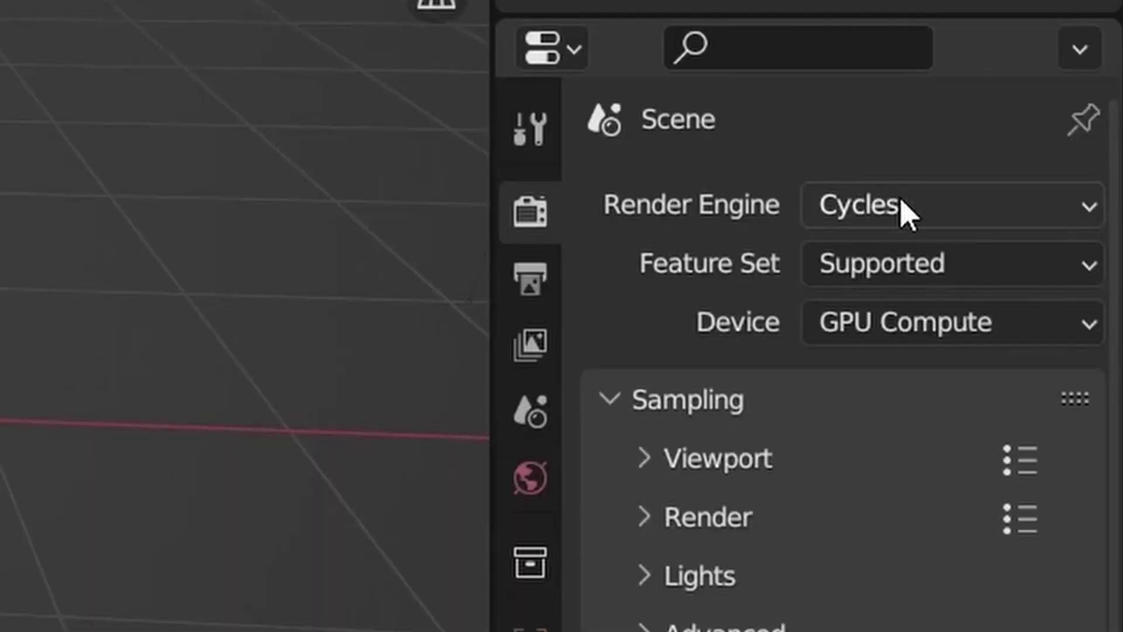
left_click(901, 202)
left_click(894, 379)
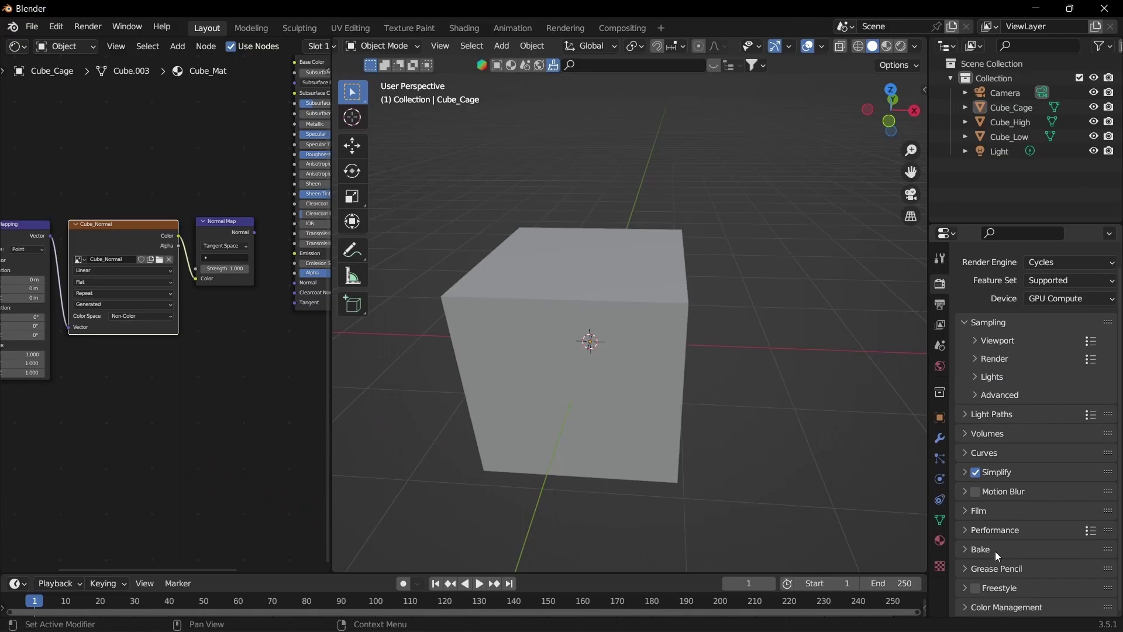
- Set the Bake type to Normal in Render Properties
left_click(993, 547)
scroll(993, 547, "down", 6)
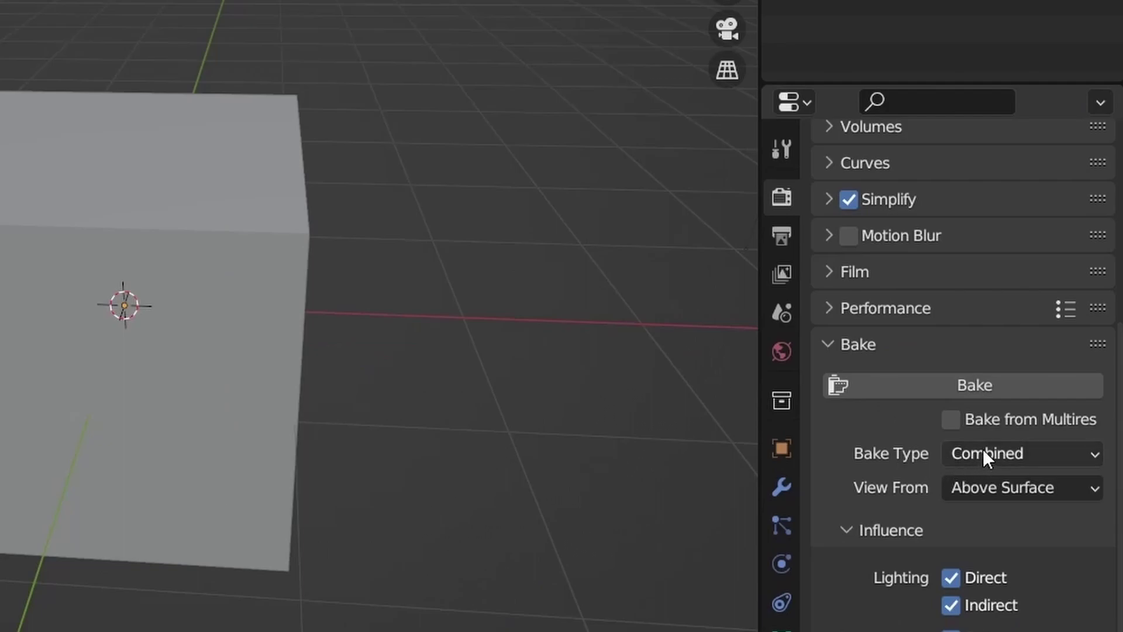
left_click(1049, 422)
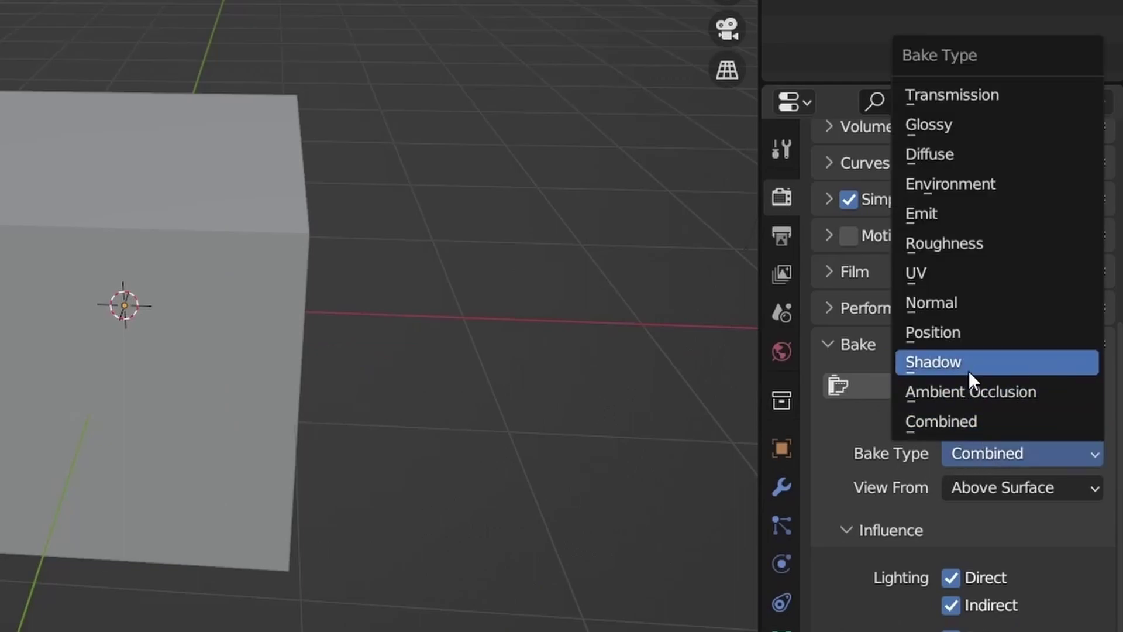
key("n")
left_click(988, 450)
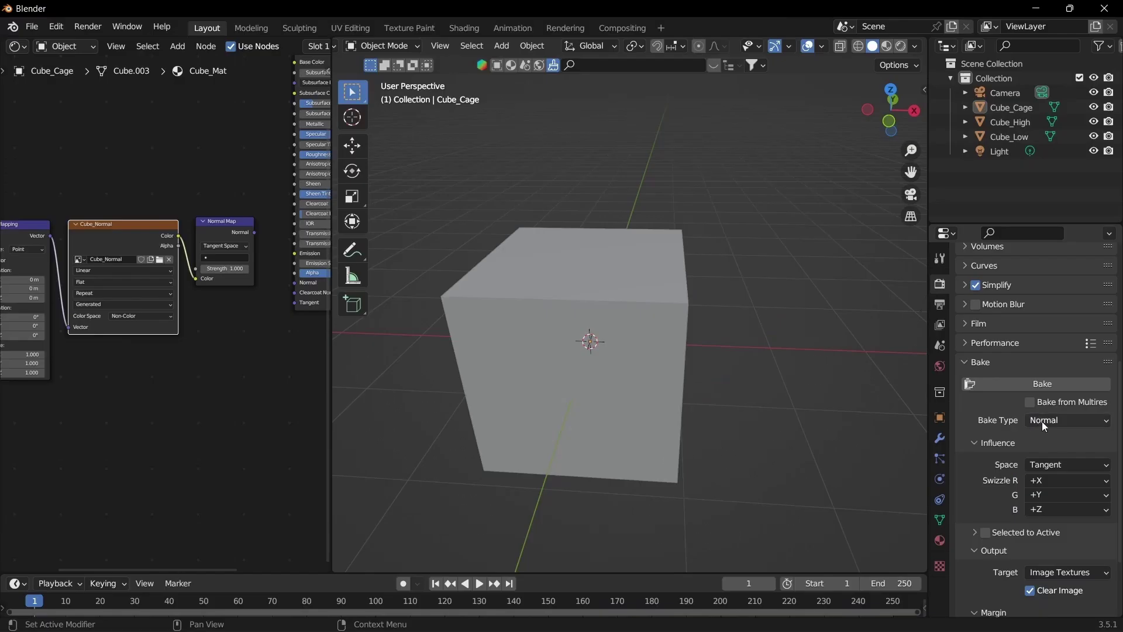
left_click(973, 456)
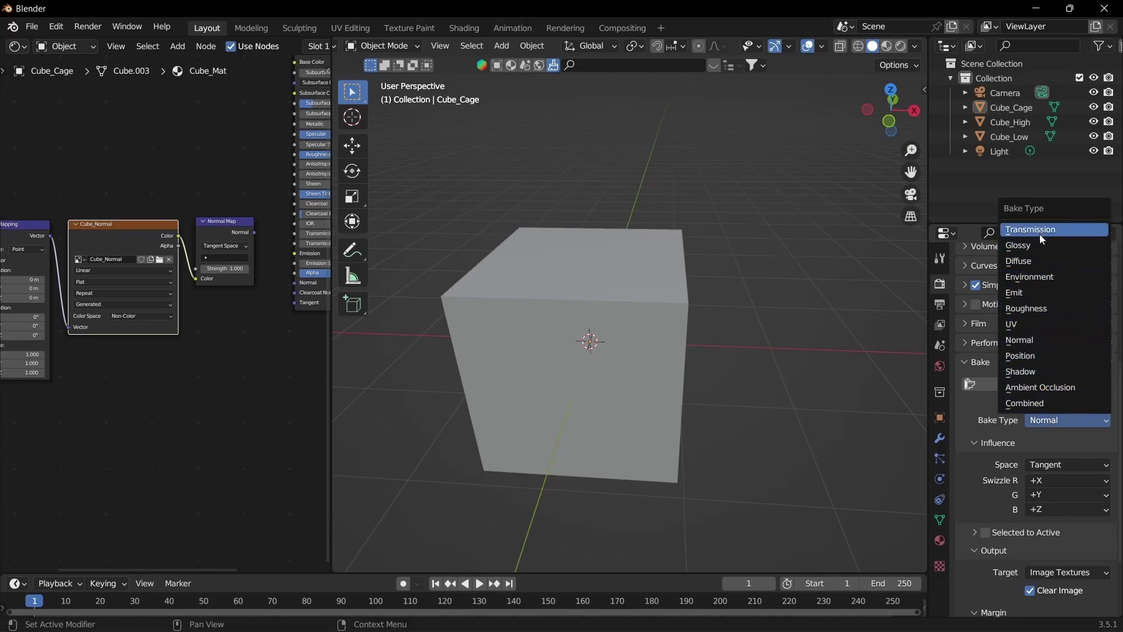
left_click(984, 405)
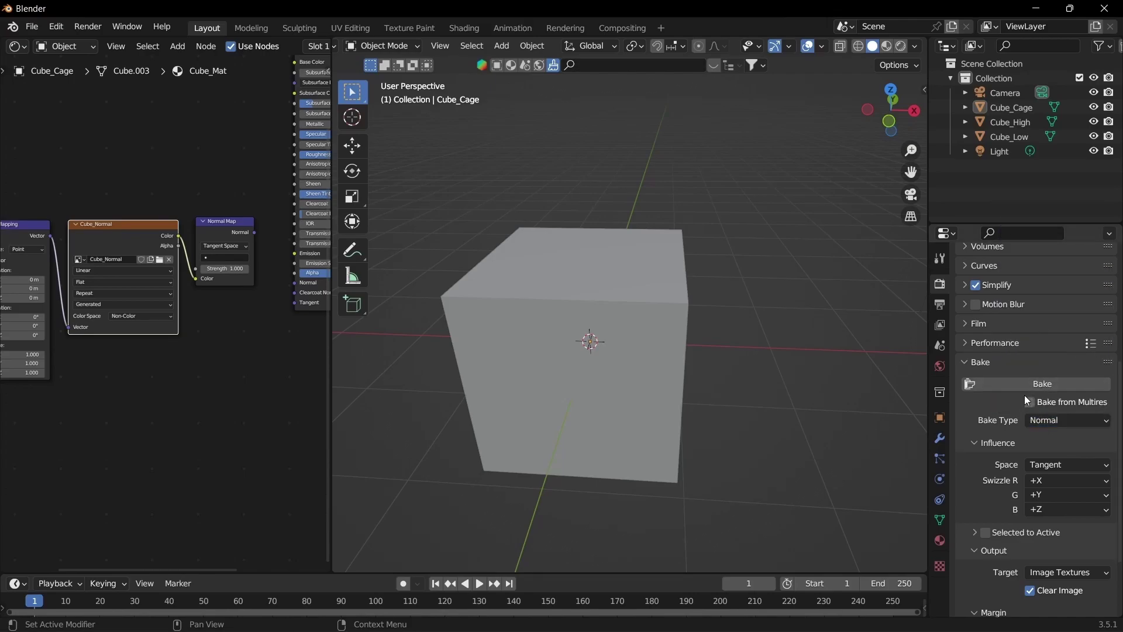
scroll(986, 391, "down", 4)
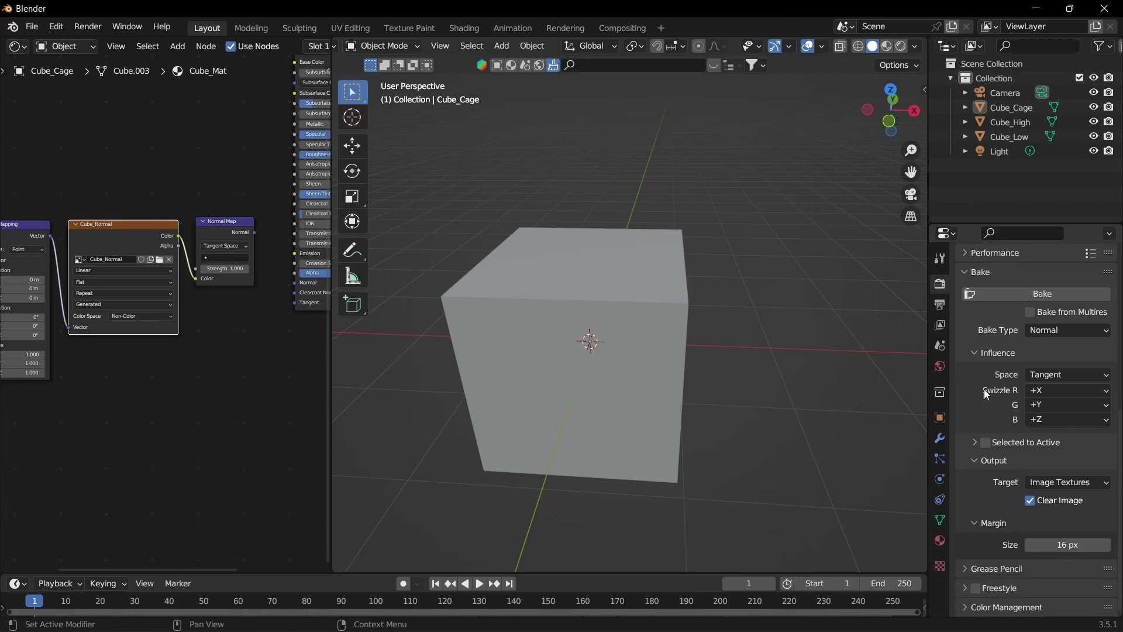
- Enable Selected to Active with Cage, using Cube_Cage as the cage object
left_click(986, 443)
left_click(1011, 440)
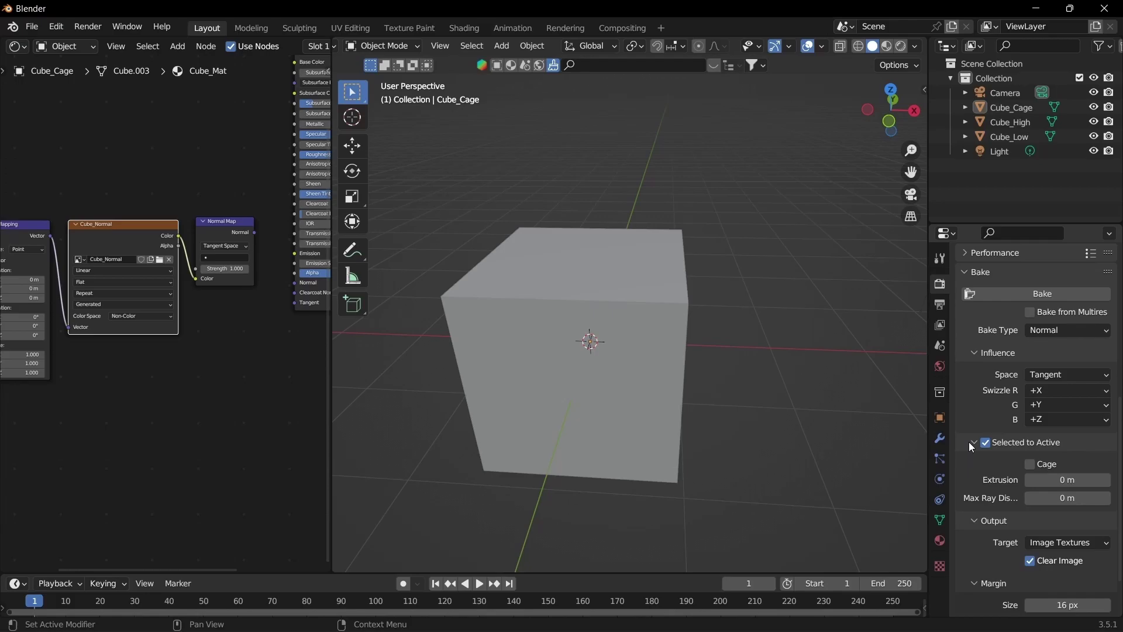
scroll(996, 440, "down", 3)
left_click(1030, 404)
left_click(1043, 420)
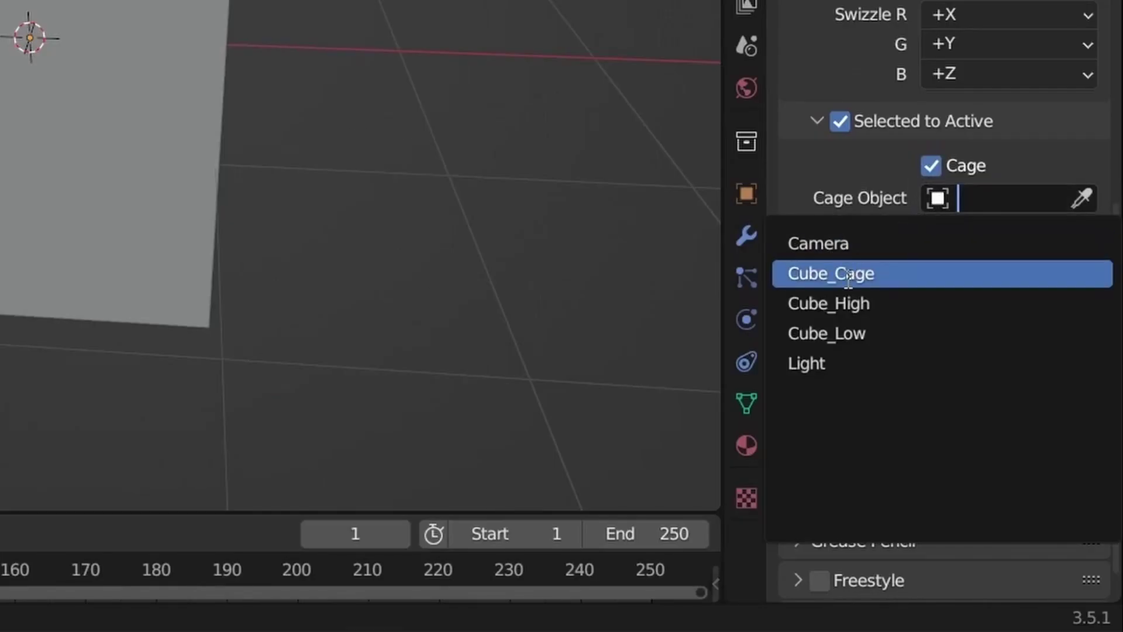
left_click(848, 275)
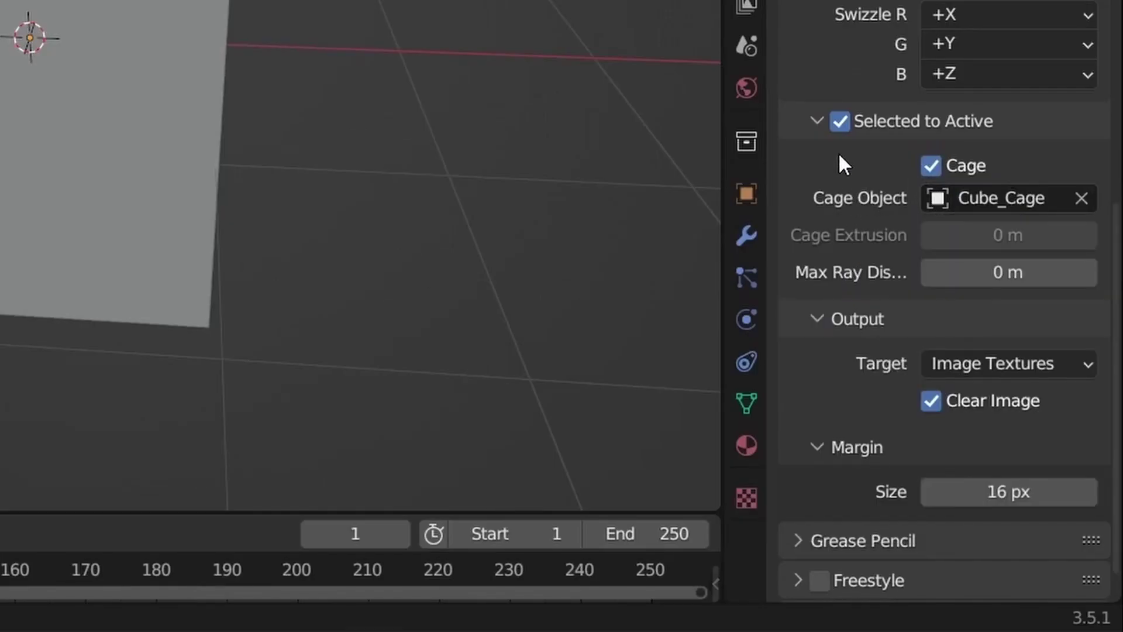
scroll(859, 445, "down", 1)
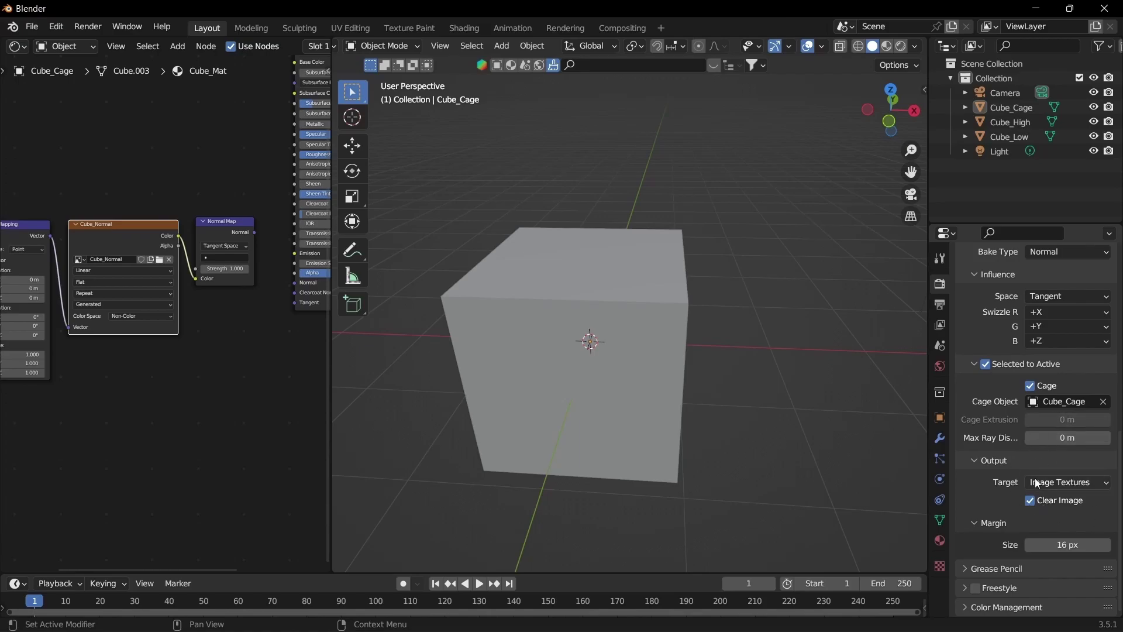
scroll(1036, 482, "up", 6)
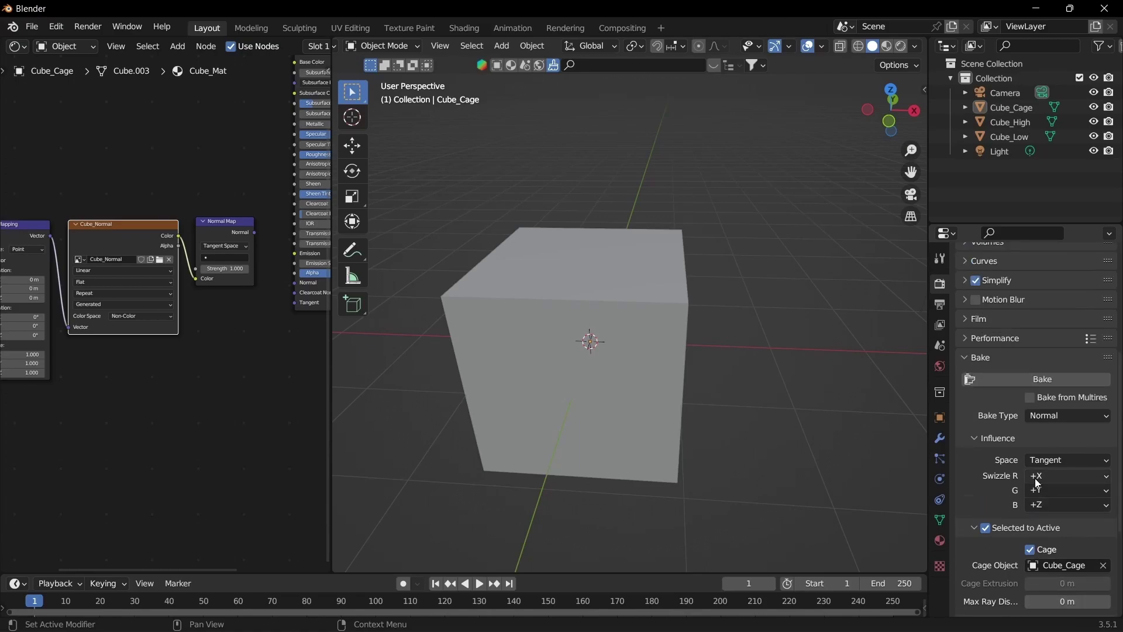
- Bake the normal map from Cube_High onto Cube_Low's Cube_Normal image, using Cube_Cage as the cage
left_click(1009, 121)
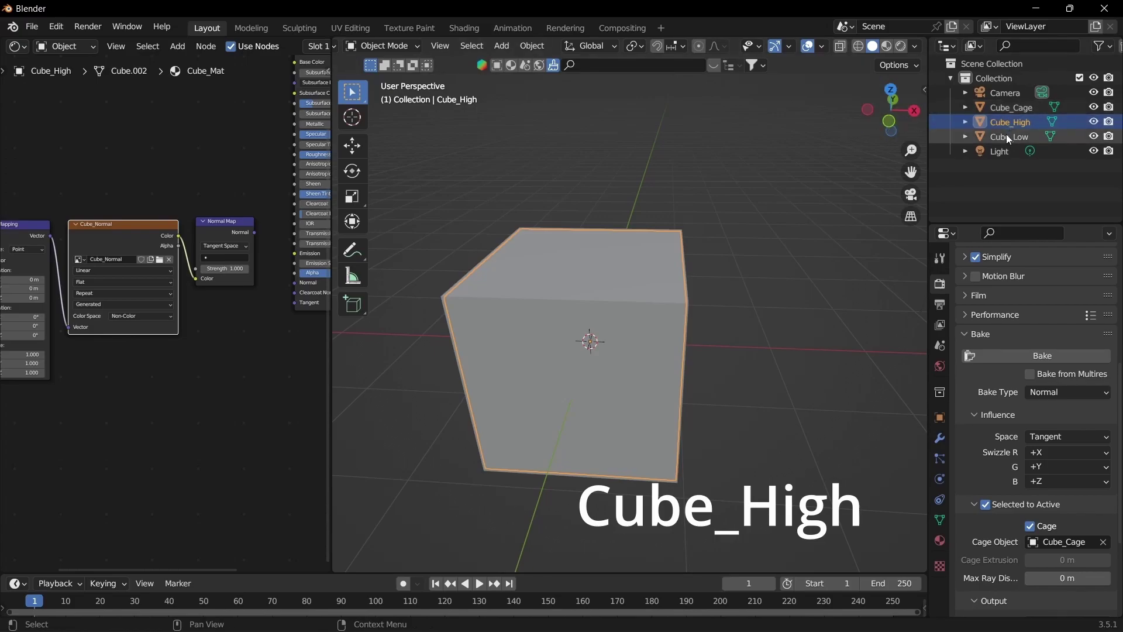
left_click(1008, 137, "ctrl")
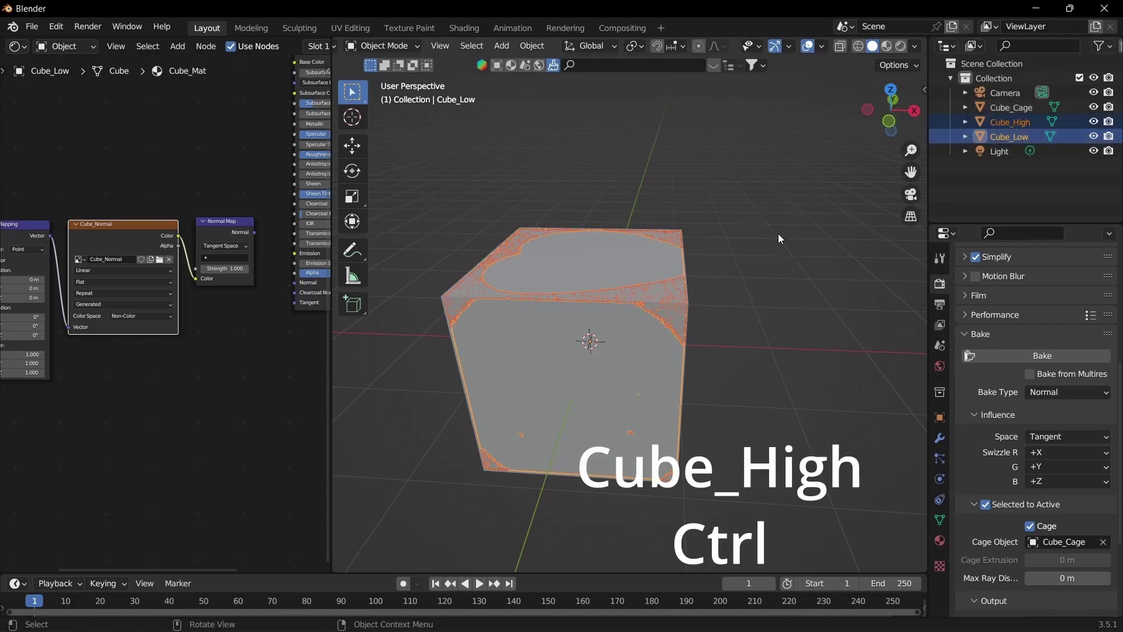
mouse_move(113, 238)
left_mouse_down()
mouse_move(135, 193)
mouse_move(110, 239)
left_mouse_up()
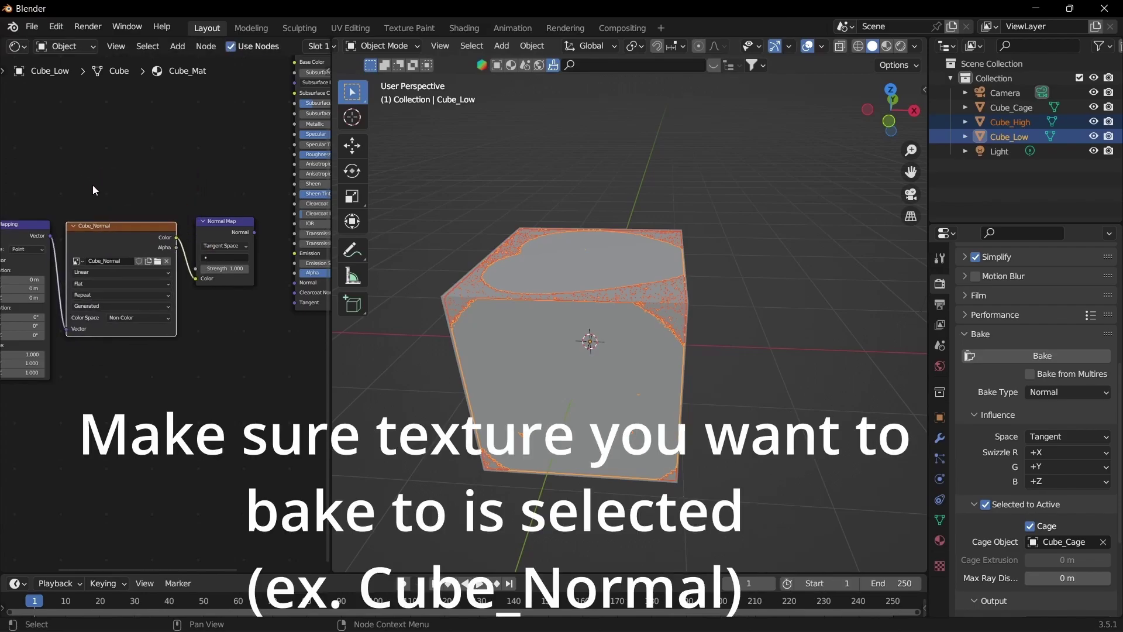
scroll(92, 185, "up", 1)
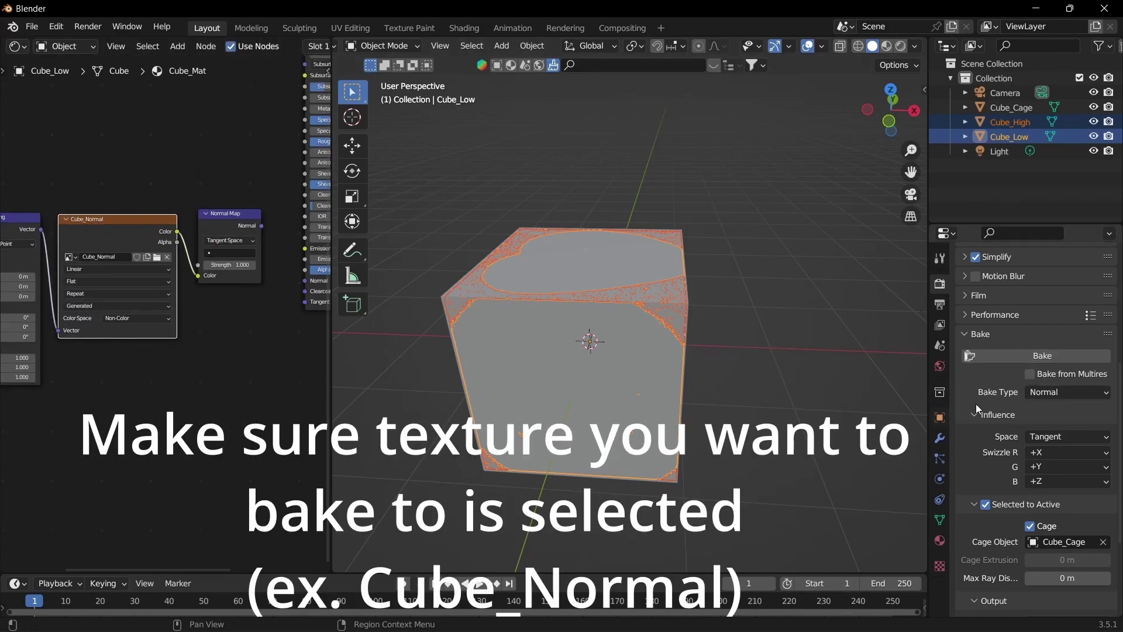
left_click(992, 355)
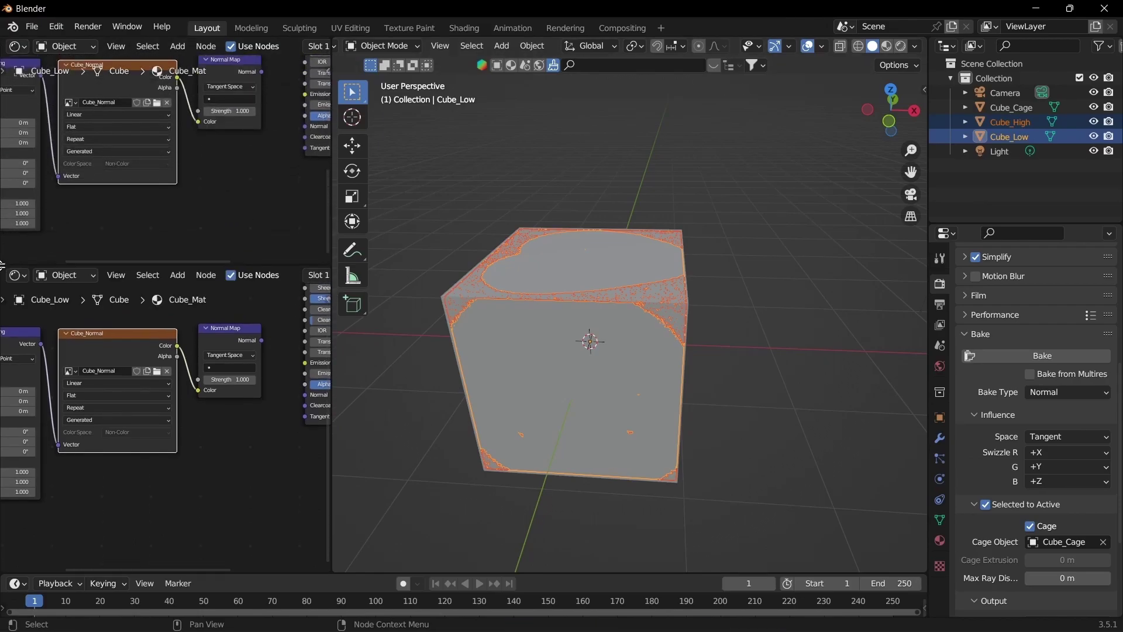
- Split off an Image Editor from the node area and display the baked Cube_Normal image
left_click(18, 47)
left_click(54, 103)
scroll(131, 134, "down", 2)
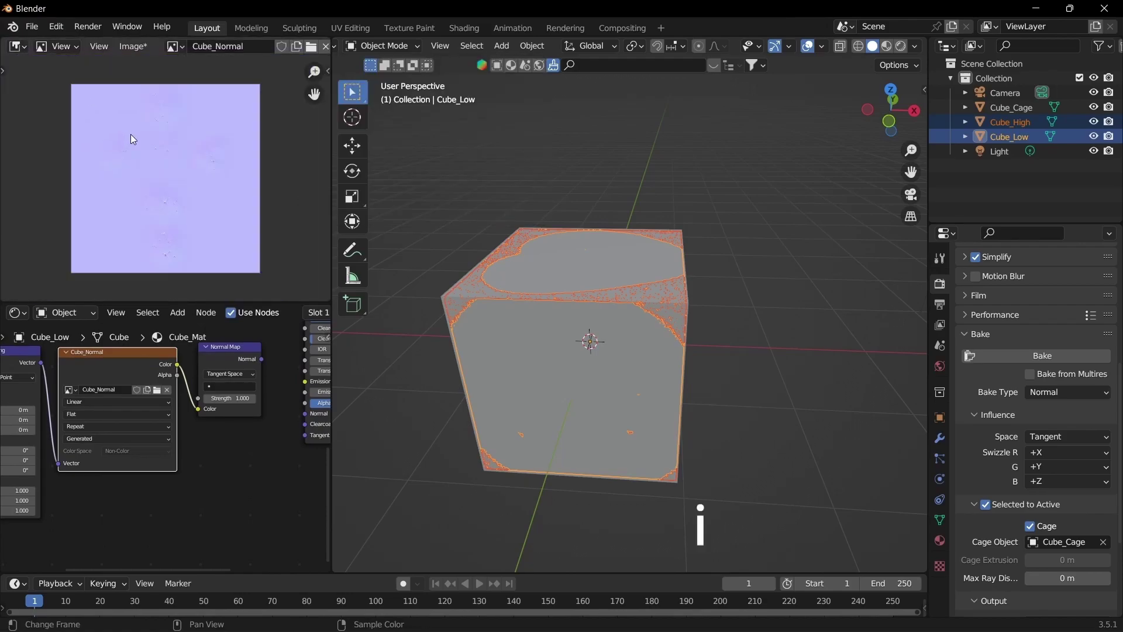
scroll(163, 169, "up", 2)
scroll(163, 187, "down", 3)
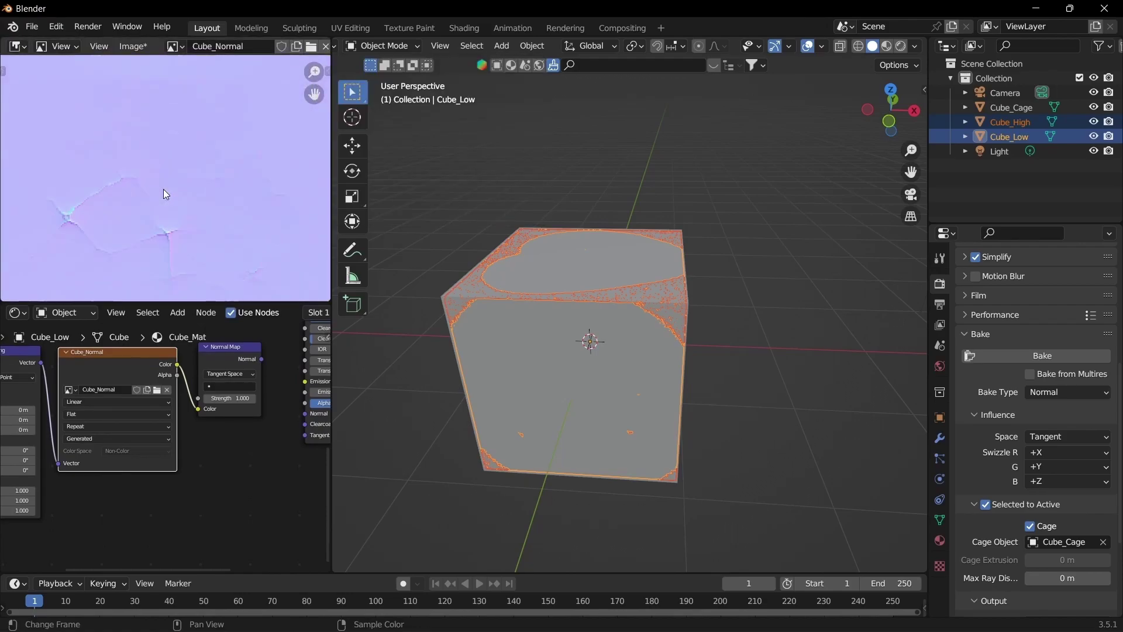
scroll(165, 193, "down", 2)
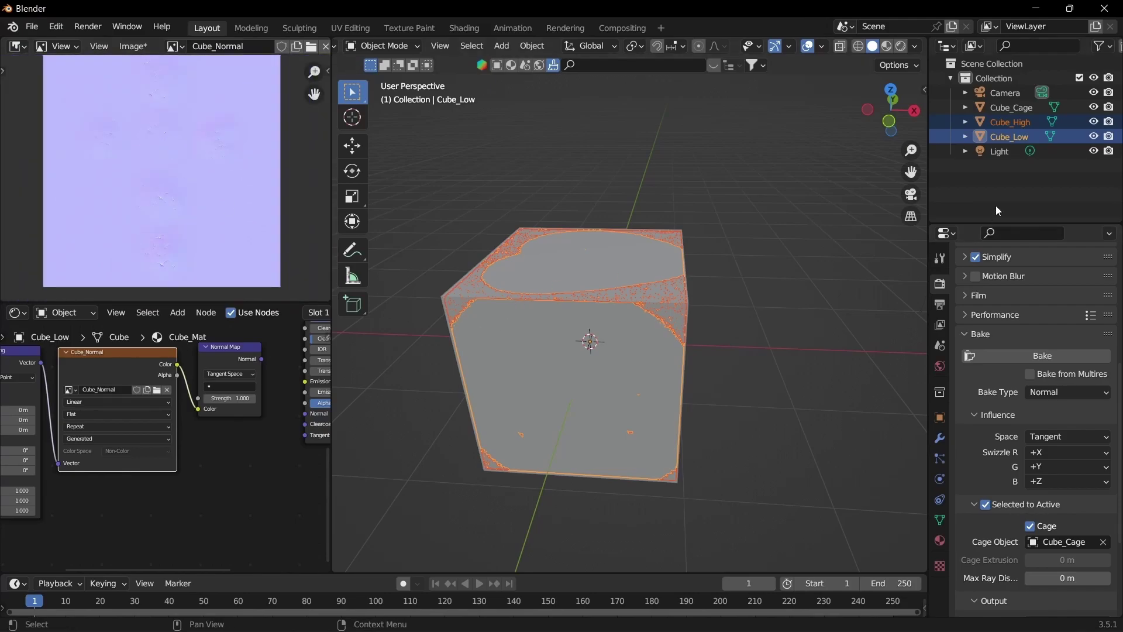
- Hide Cube_High and Cube_Cage in the viewport
left_click(1053, 123)
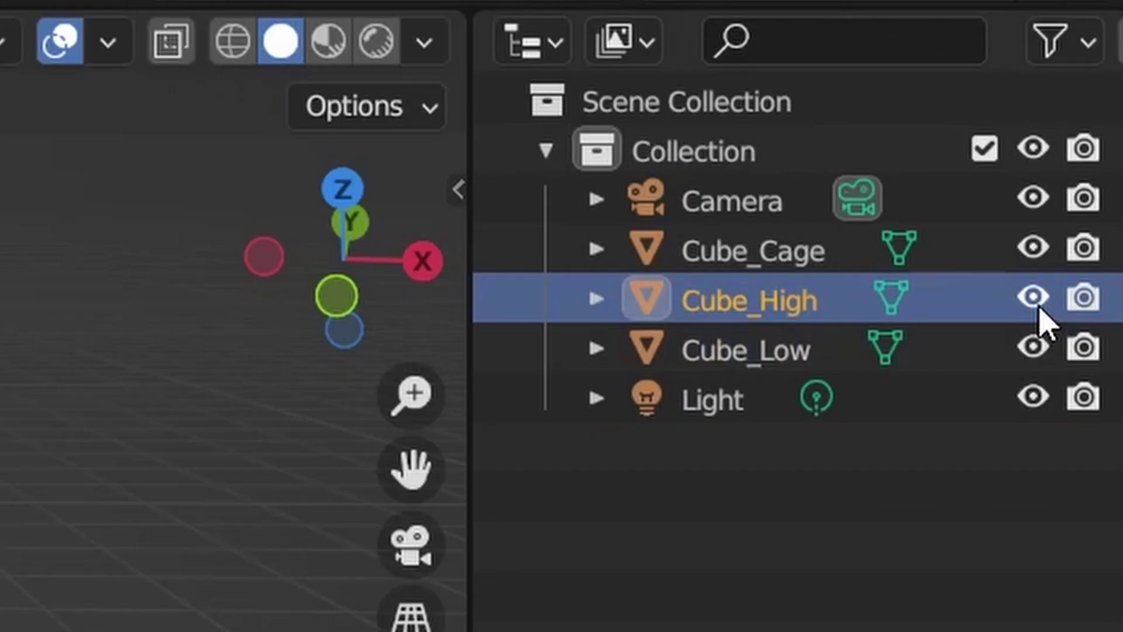
left_click(1039, 305)
left_click(1032, 252)
- Make Cube_Low active, face it front-on and switch the viewport to Material Preview
left_click(770, 354)
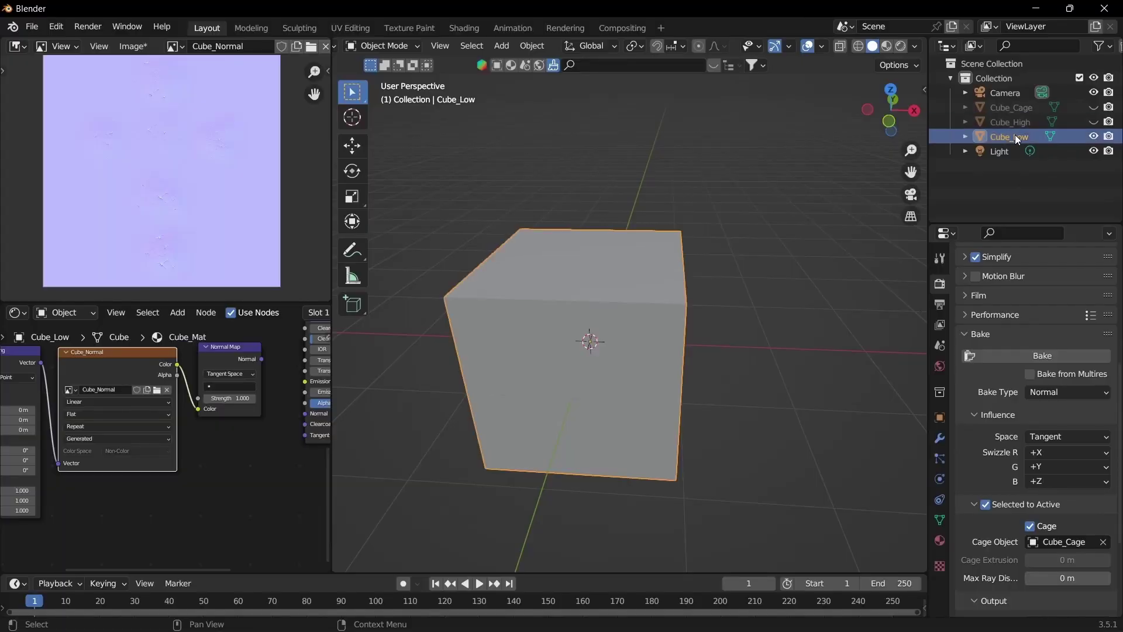
middle_click_drag(630, 335, 642, 301)
scroll(651, 307, "up", 4)
scroll(651, 322, "down", 3)
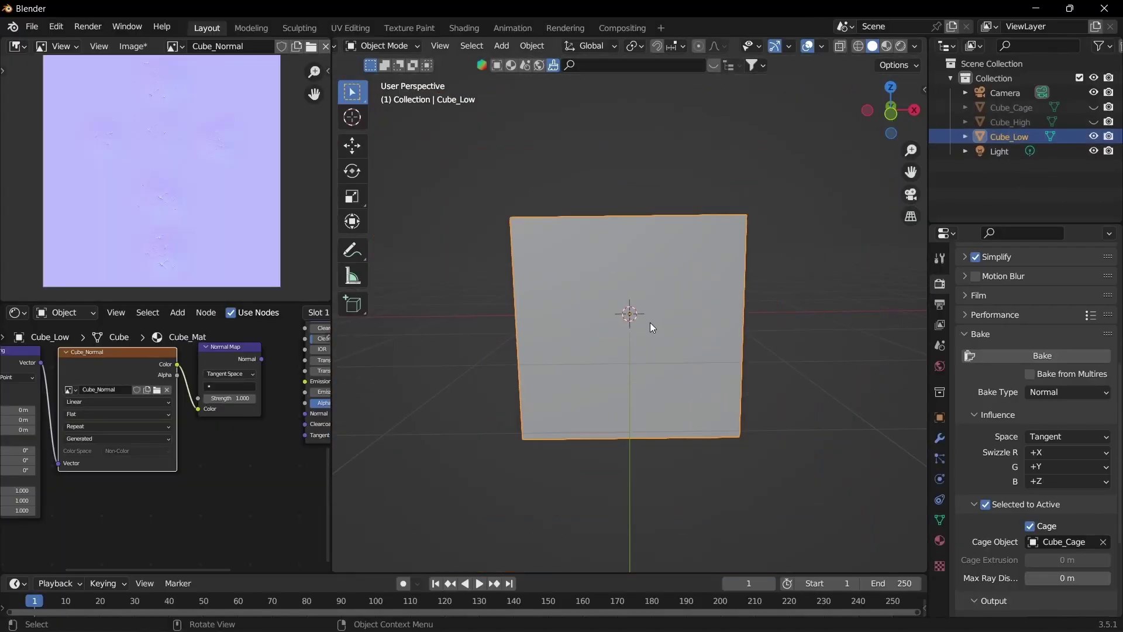
key("z")
left_click(643, 405)
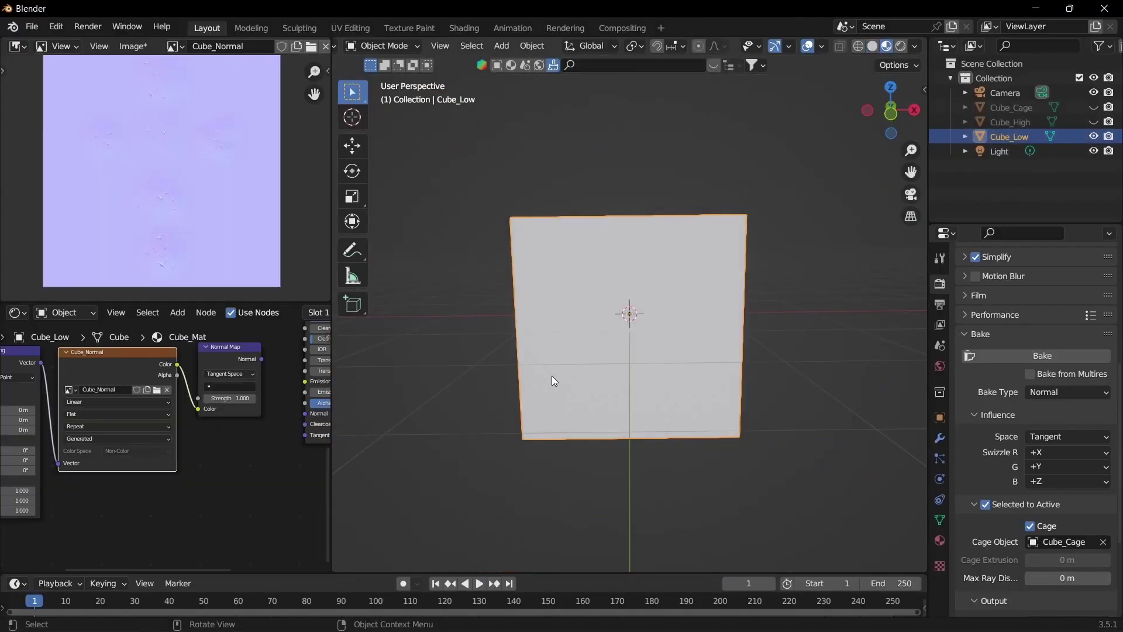
- Connect the Normal Map output to the Principled BSDF Normal input and darken the Base Color
left_click_drag(498, 233, 620, 381)
middle_click_drag(117, 416, 110, 520)
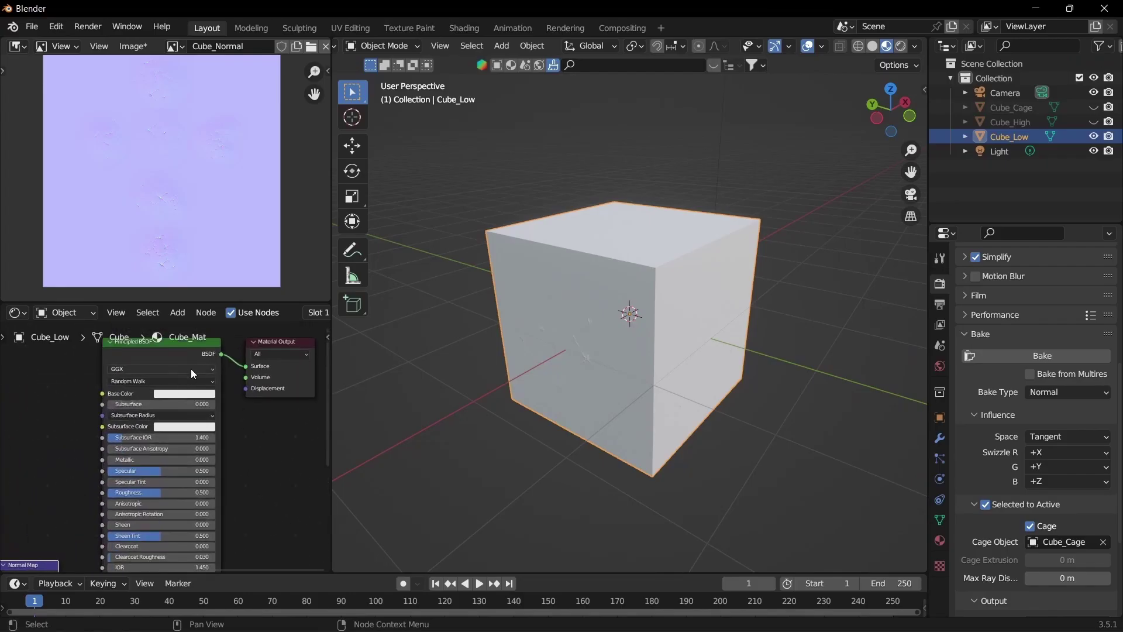
left_click(195, 393)
left_click_drag(244, 301, 240, 311)
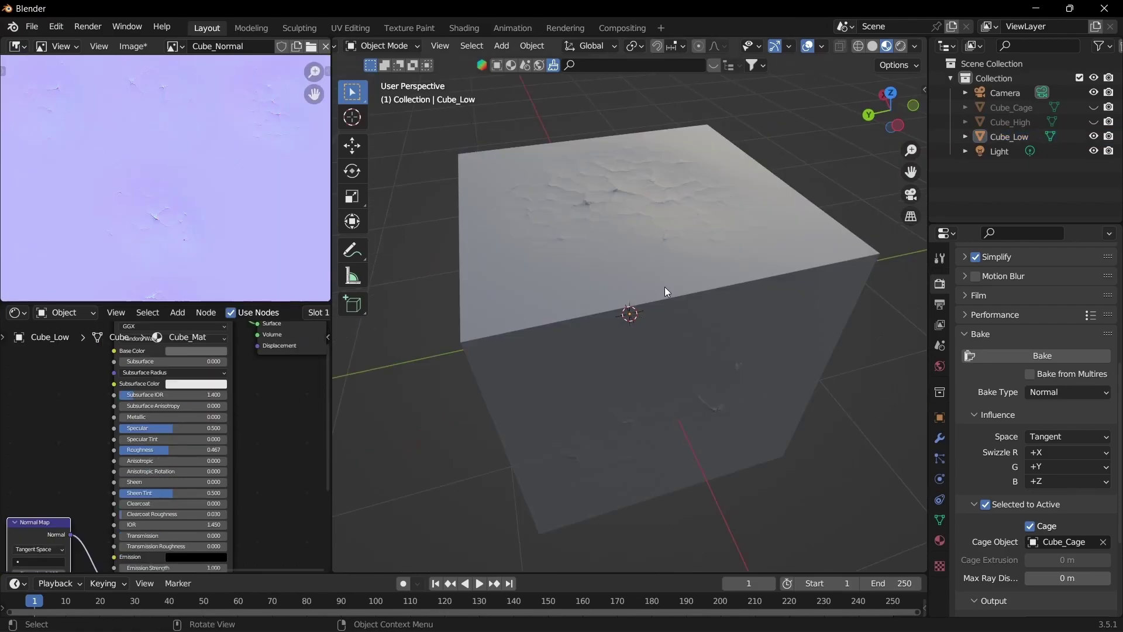
- Inspect the normal-mapped Cube_Low from several angles, briefly toggling Edit Mode, then deselect it
left_click(610, 275)
key("Tab")
middle_click_drag(610, 276, 679, 276)
key("Tab")
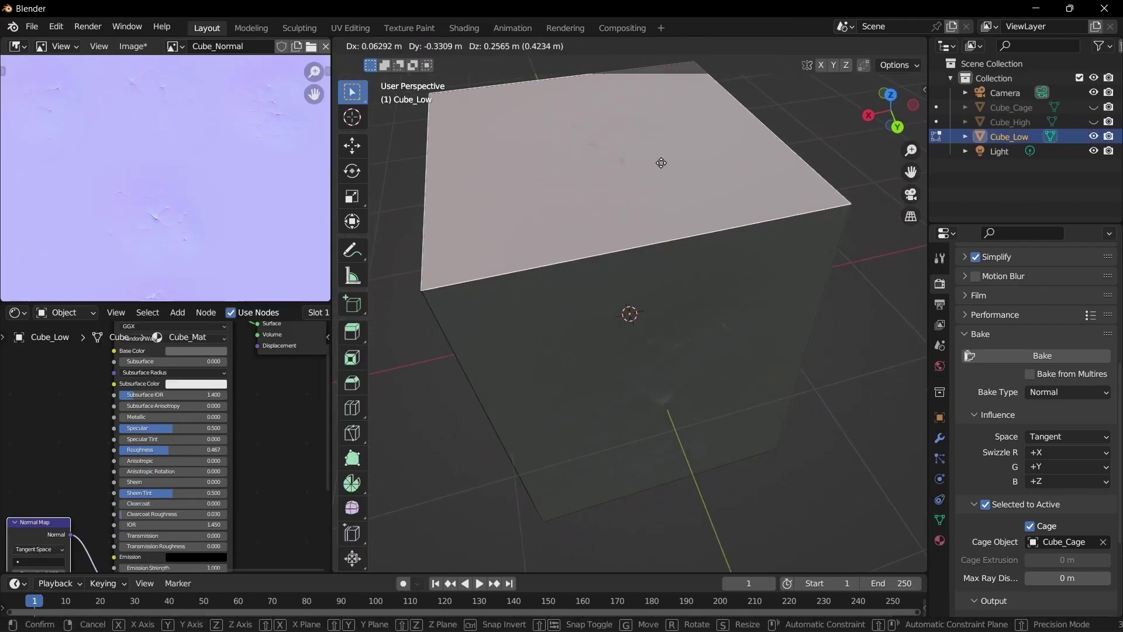
key("alt+a")
middle_click_drag(610, 142, 508, 223)
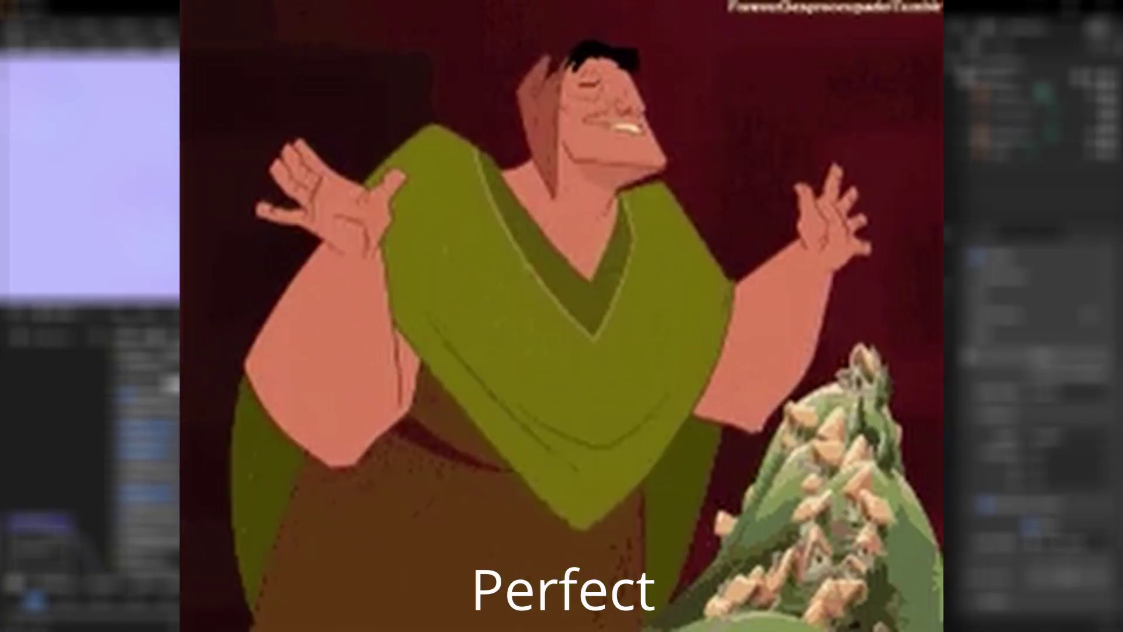